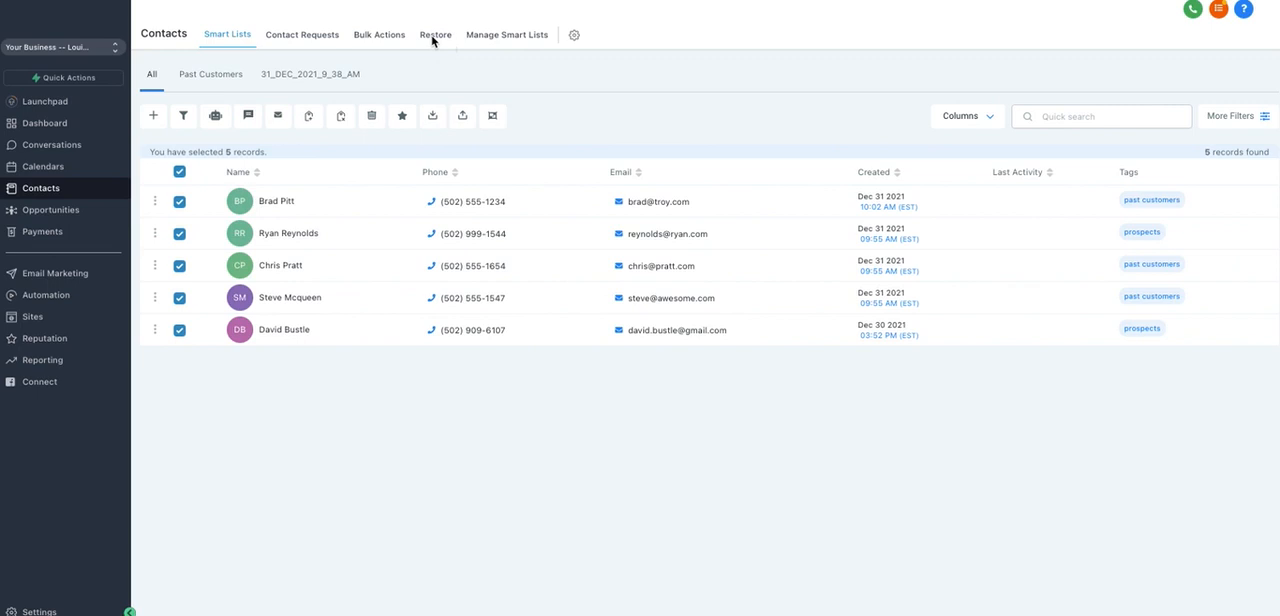
Step: Look through the contacts Restore page, the Manage Smart Lists page and the Custom Fields settings
{"action": "left_click", "coordinate": [433, 38]}
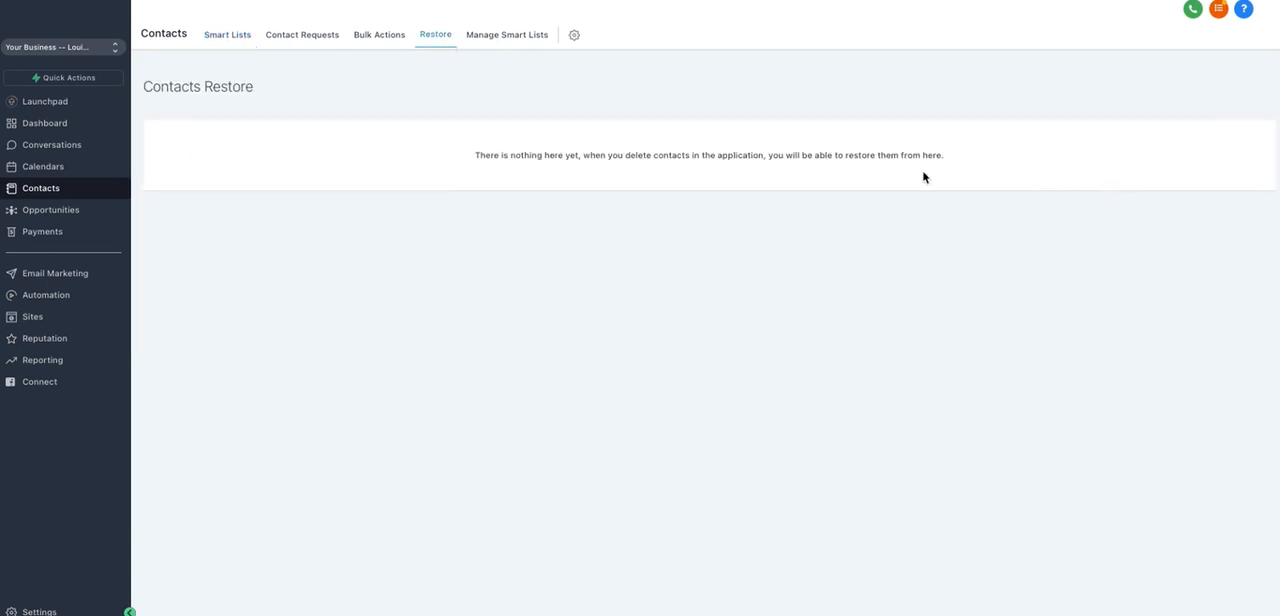
{"action": "left_click", "coordinate": [512, 36]}
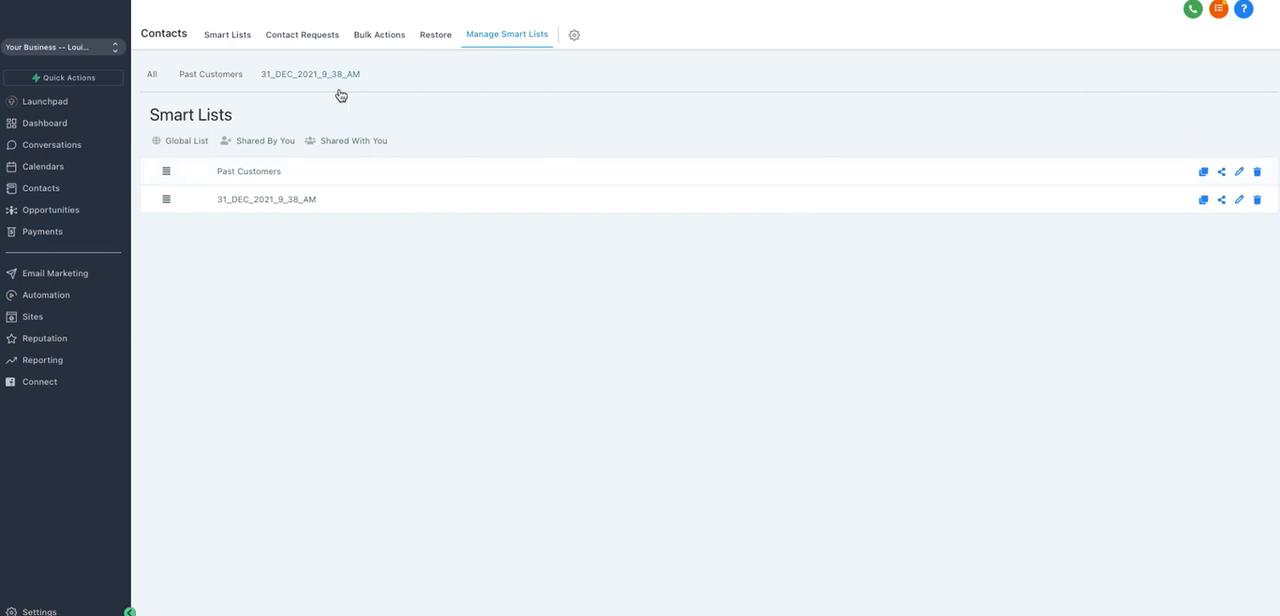
{"action": "left_click", "coordinate": [573, 38]}
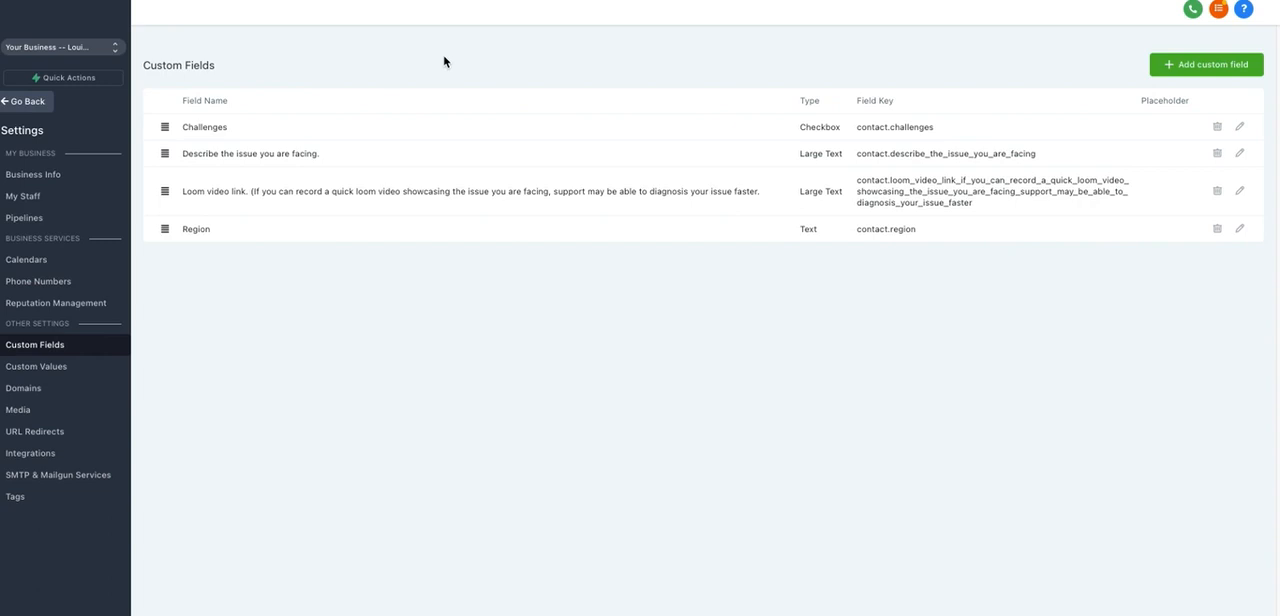
{"action": "left_click", "coordinate": [24, 105]}
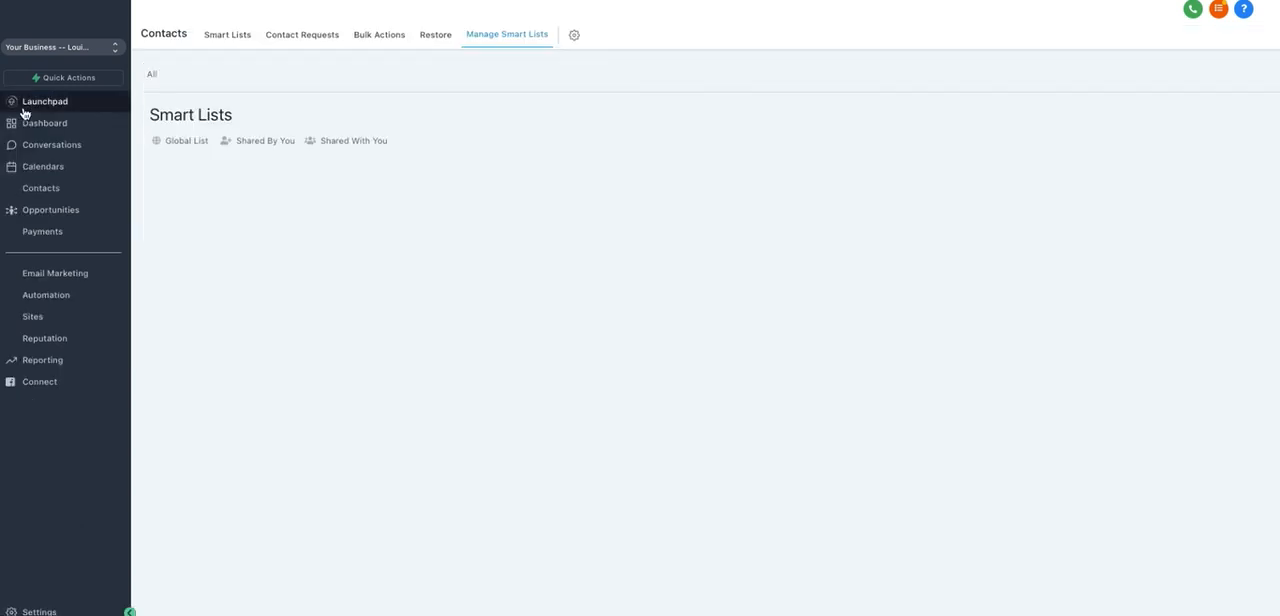
Step: Return to the full contacts list and view the blank new-contact form, closing it without saving
{"action": "left_click", "coordinate": [48, 196]}
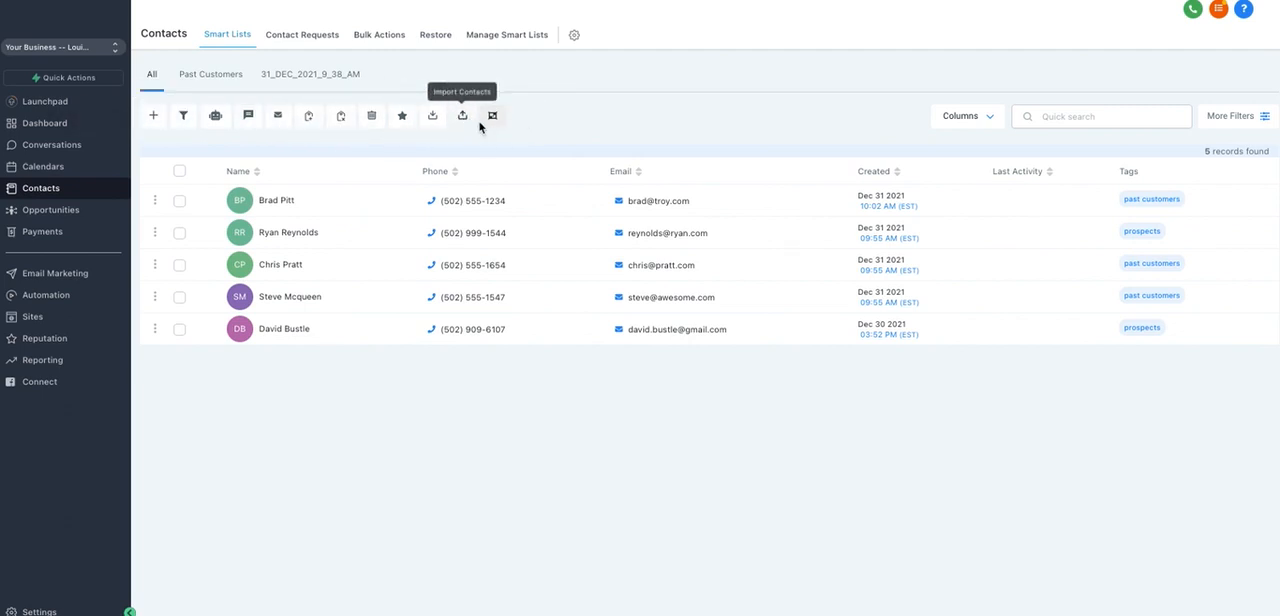
{"action": "left_click", "coordinate": [155, 117]}
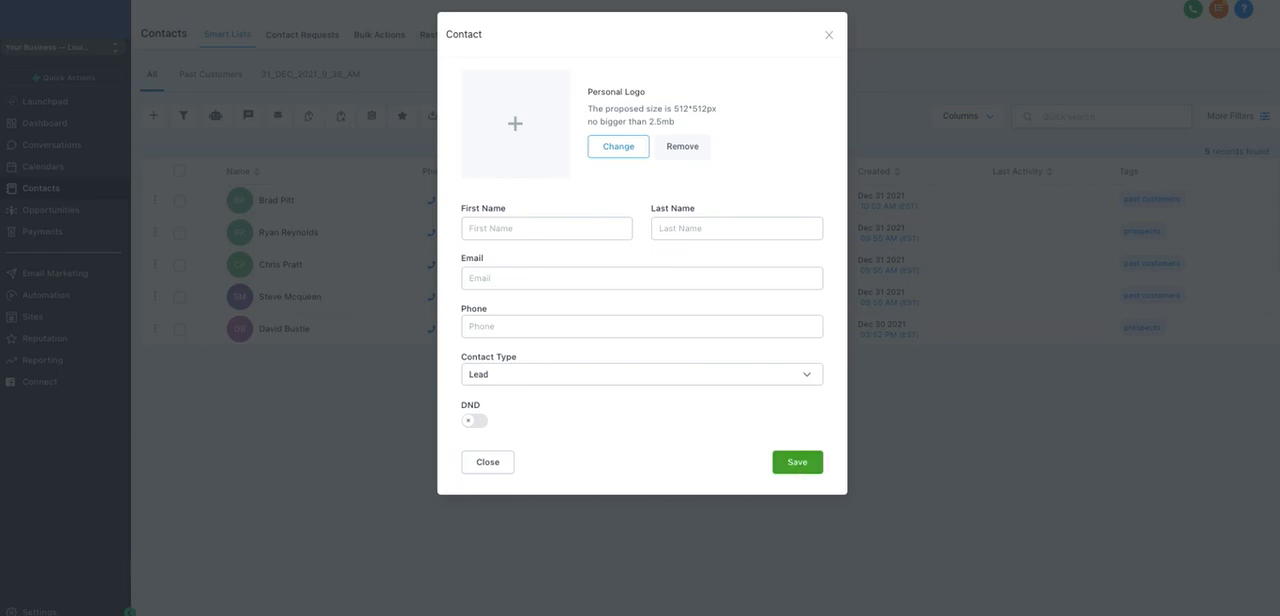
{"action": "left_click", "coordinate": [828, 38]}
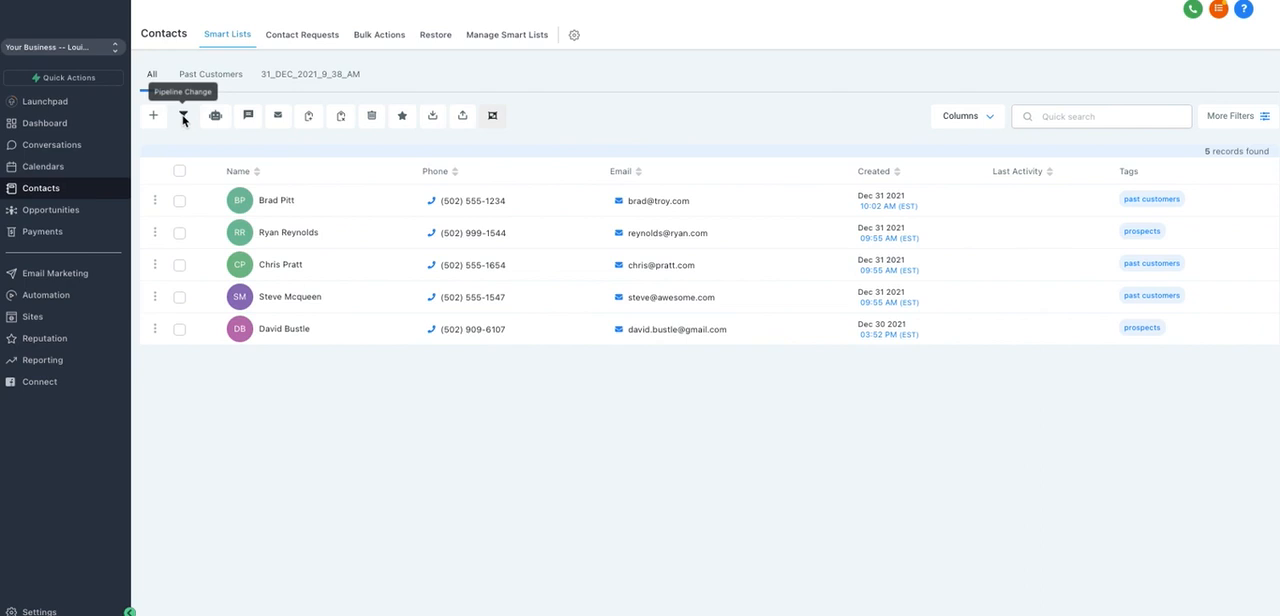
Step: Select the first and third contacts and view the pipeline choices in the Add/Update Opportunity form, closing it without applying
{"action": "left_click", "coordinate": [179, 201]}
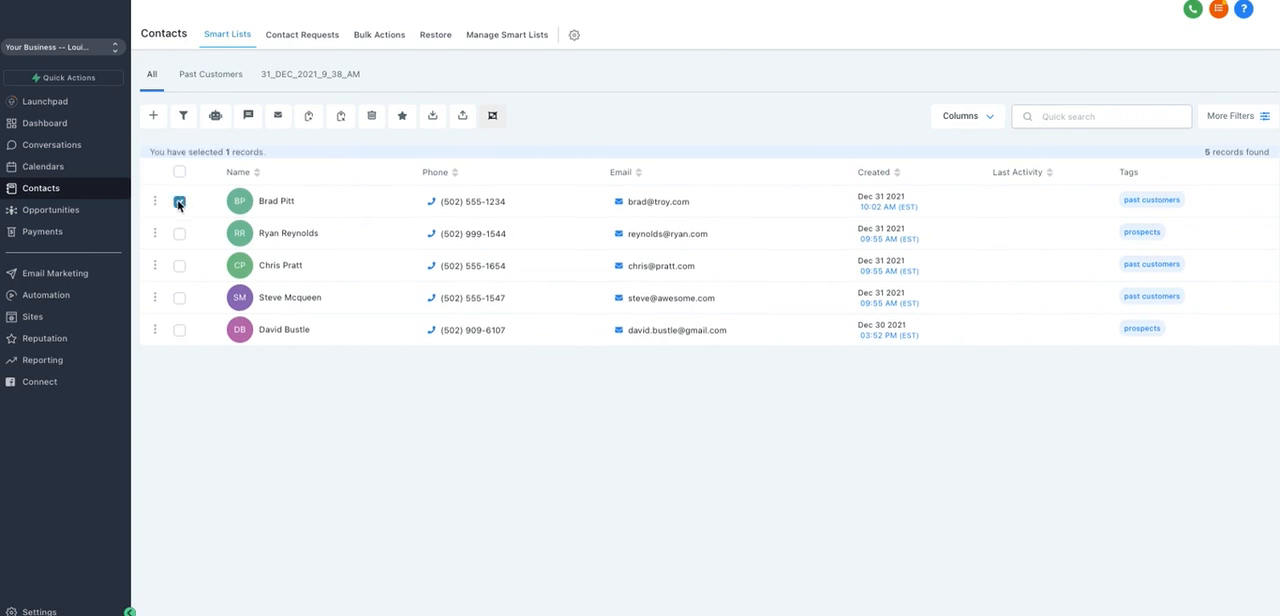
{"action": "left_click", "coordinate": [179, 265]}
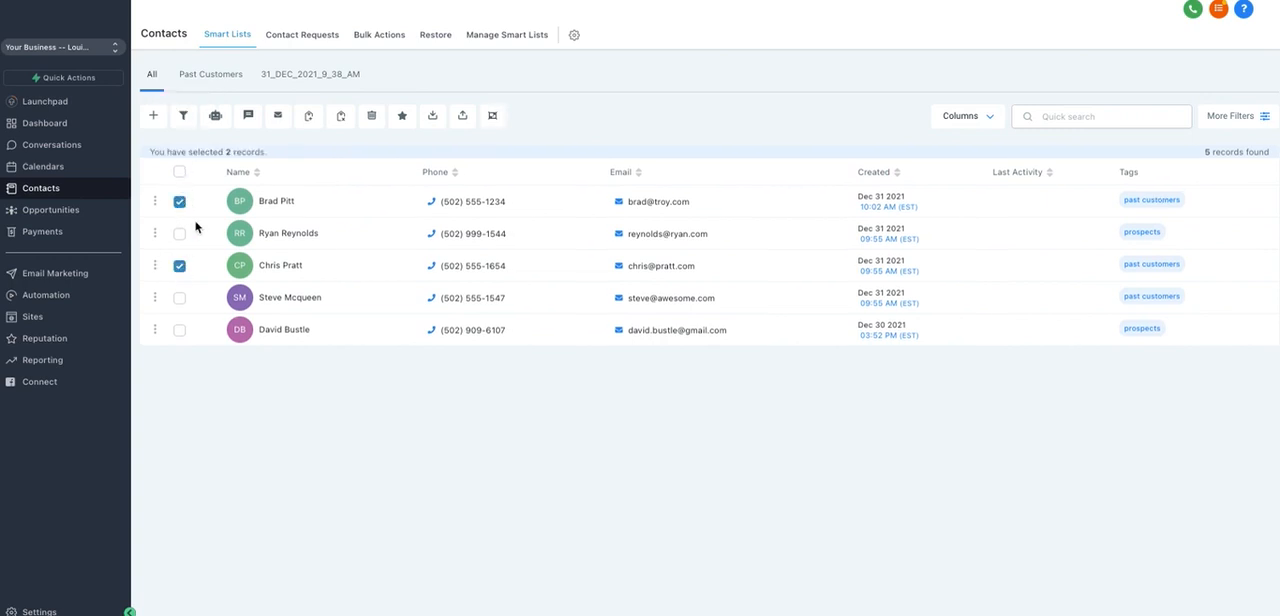
{"action": "left_click", "coordinate": [184, 117]}
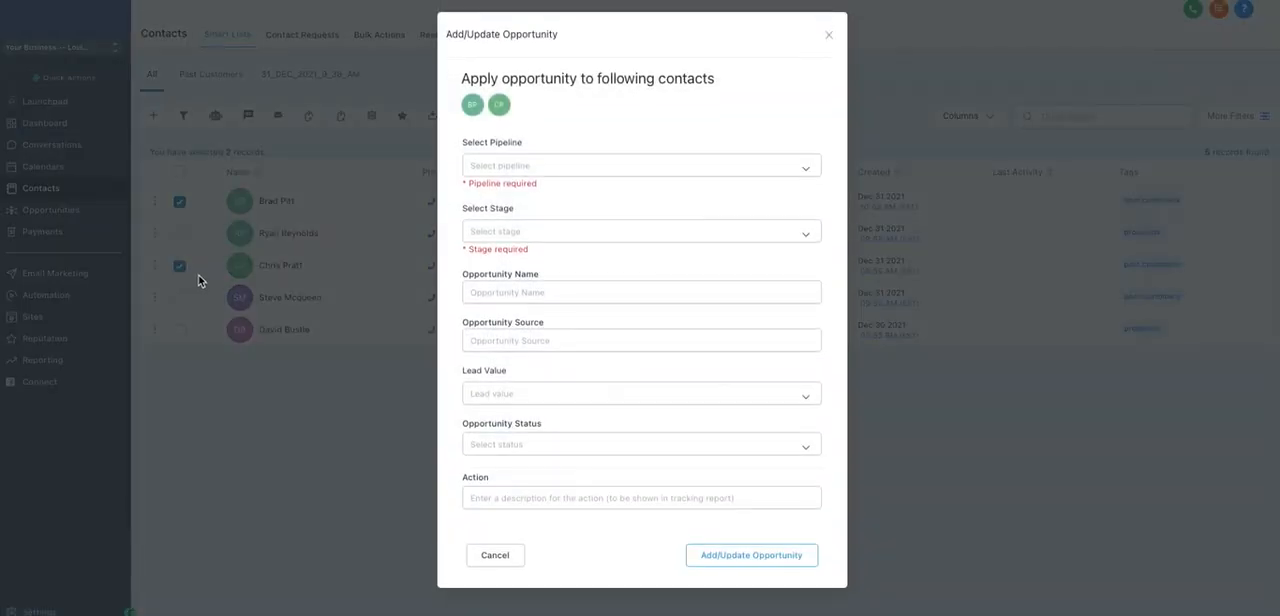
{"action": "left_click", "coordinate": [531, 168]}
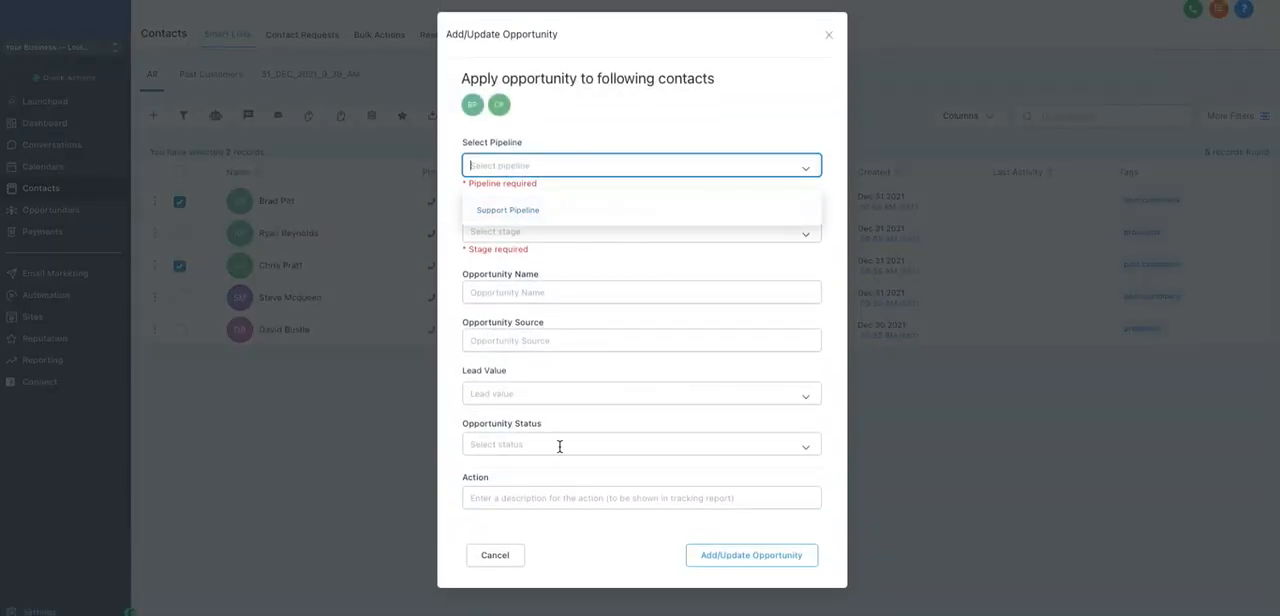
{"action": "left_click", "coordinate": [828, 35]}
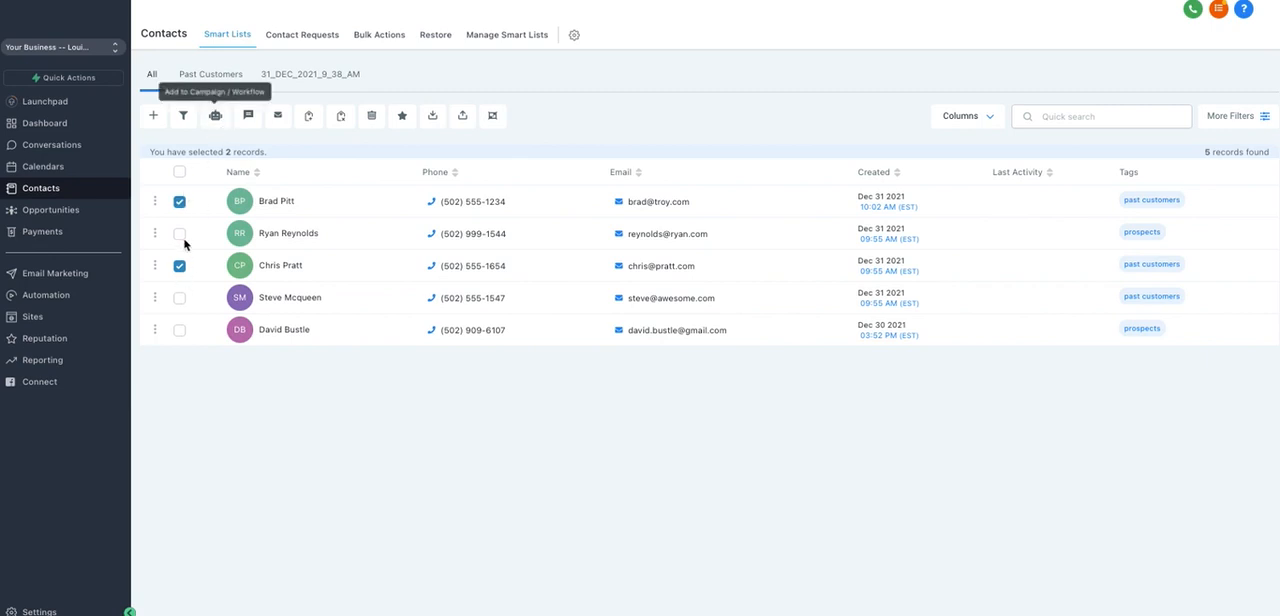
Step: View the available workflows in the Add to Campaign / Workflow form for the two selected contacts, closing it without adding them
{"action": "left_click", "coordinate": [216, 117]}
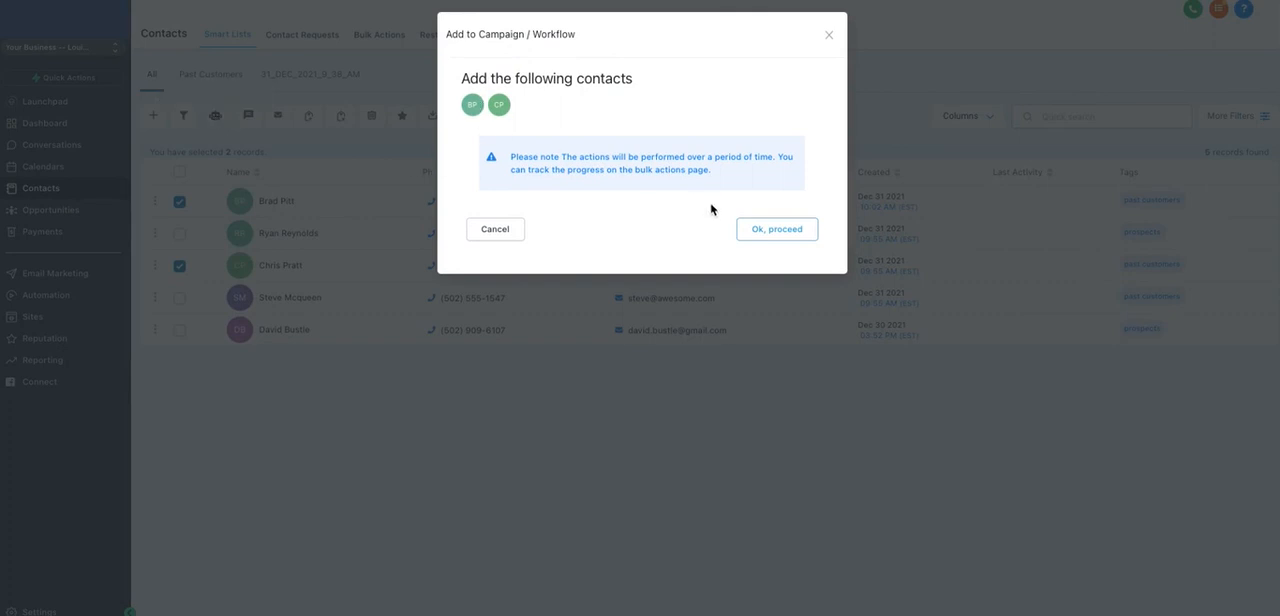
{"action": "left_click", "coordinate": [763, 236]}
{"action": "left_click", "coordinate": [523, 164]}
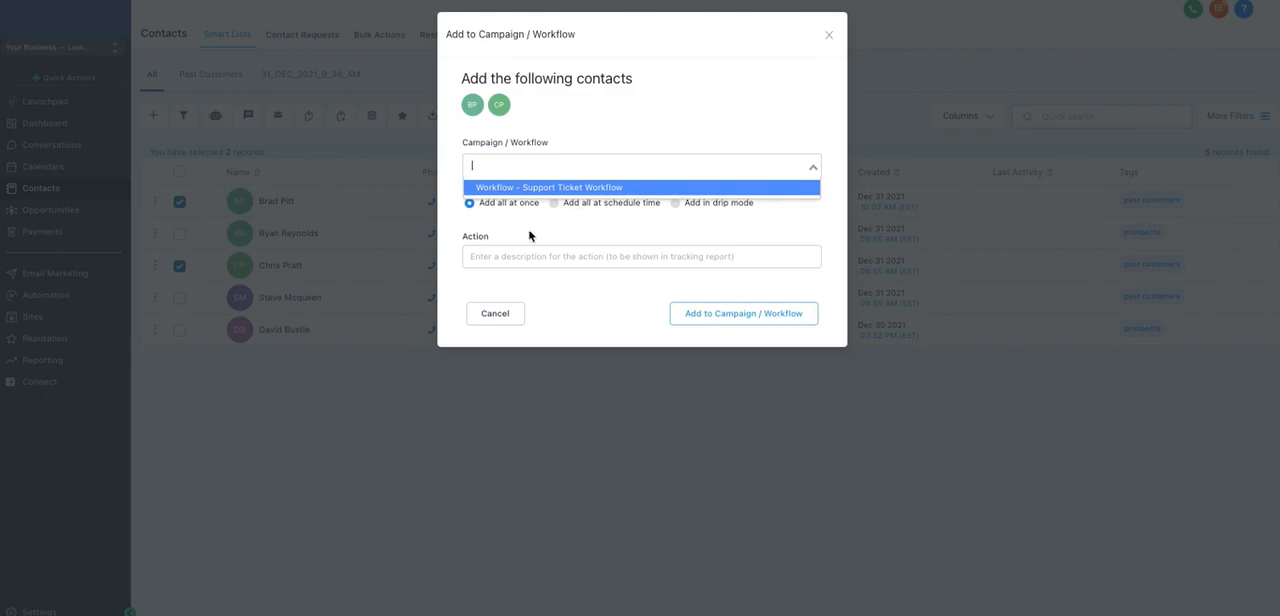
{"action": "left_click", "coordinate": [832, 36]}
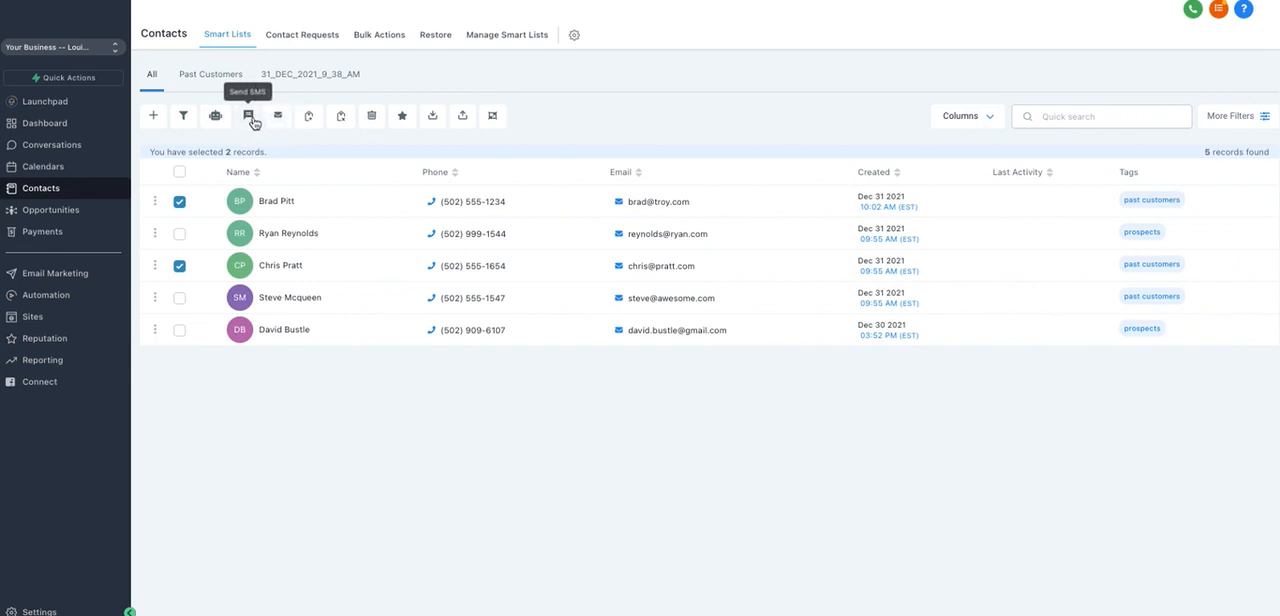
Step: Select all contacts and draft a bulk SMS reading "Party on Friday!", closing it without sending
{"action": "left_click", "coordinate": [180, 202]}
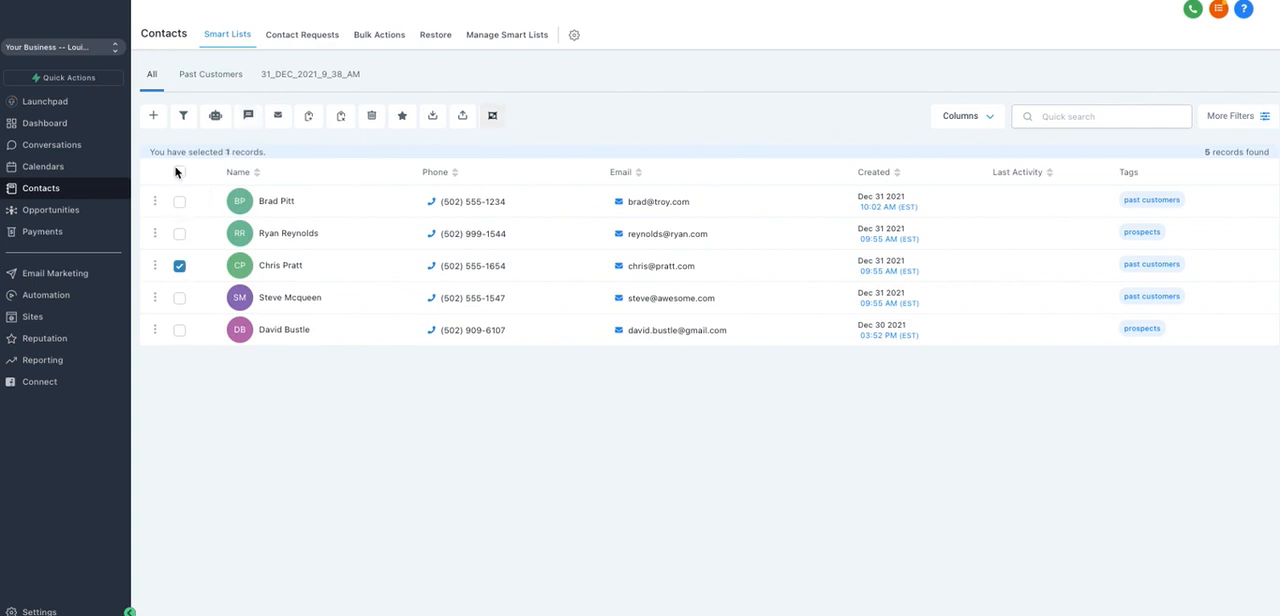
{"action": "left_click", "coordinate": [180, 173]}
{"action": "left_click", "coordinate": [249, 118]}
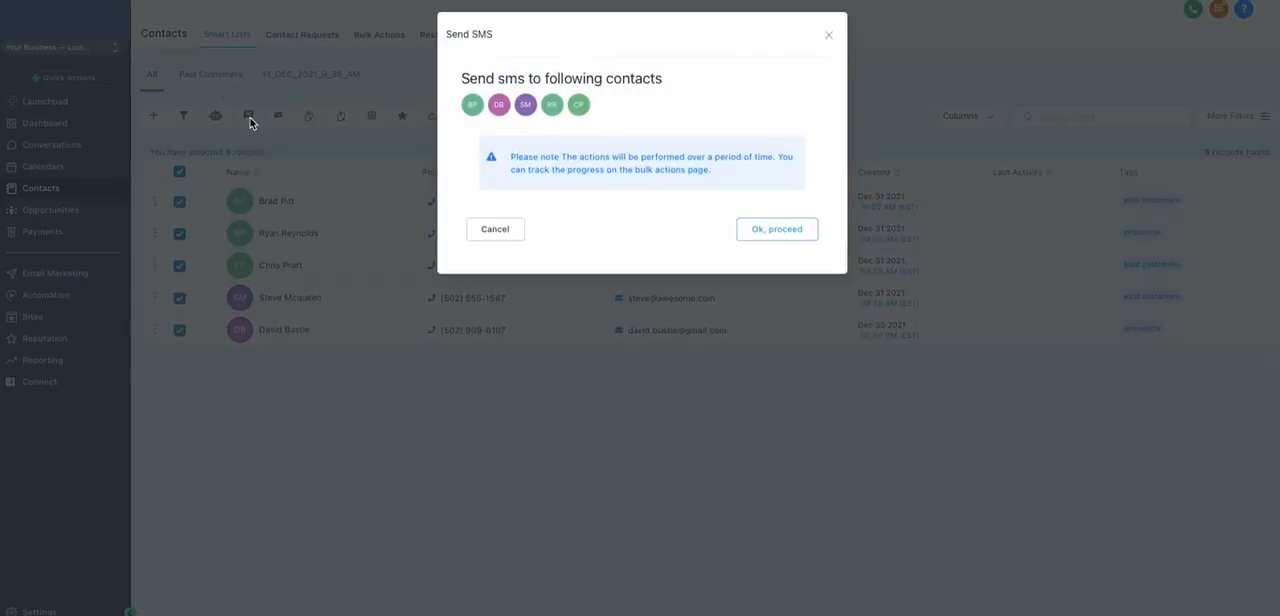
{"action": "left_click", "coordinate": [767, 231]}
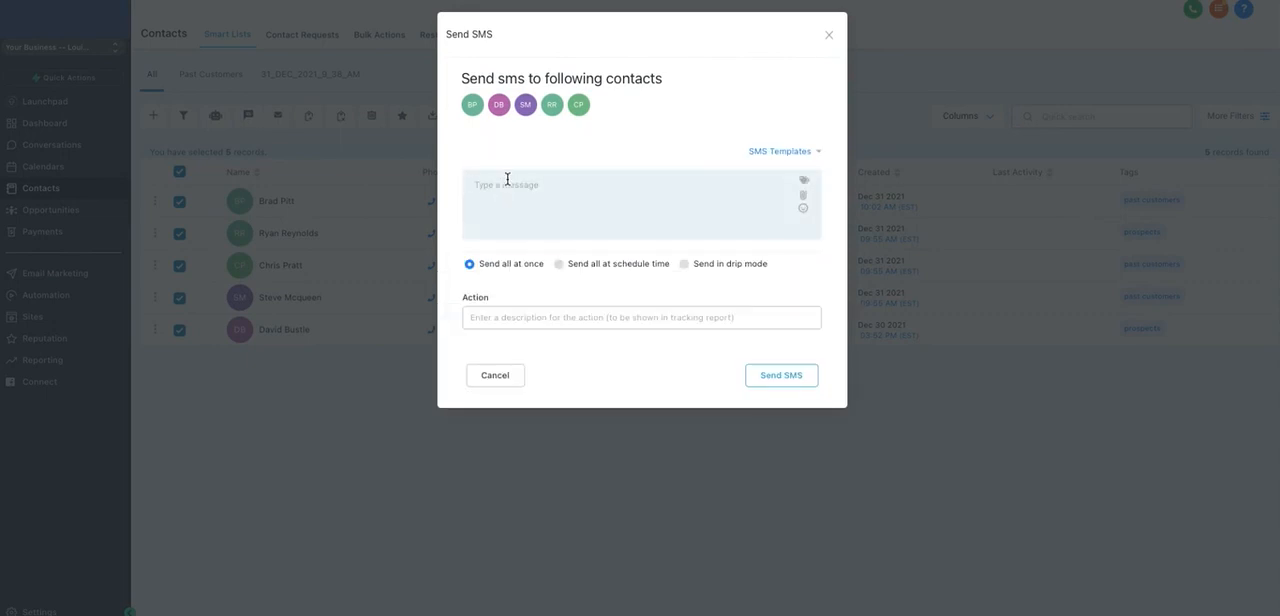
{"action": "type", "text": "Party on Friday!"}
{"action": "left_click", "coordinate": [829, 35]}
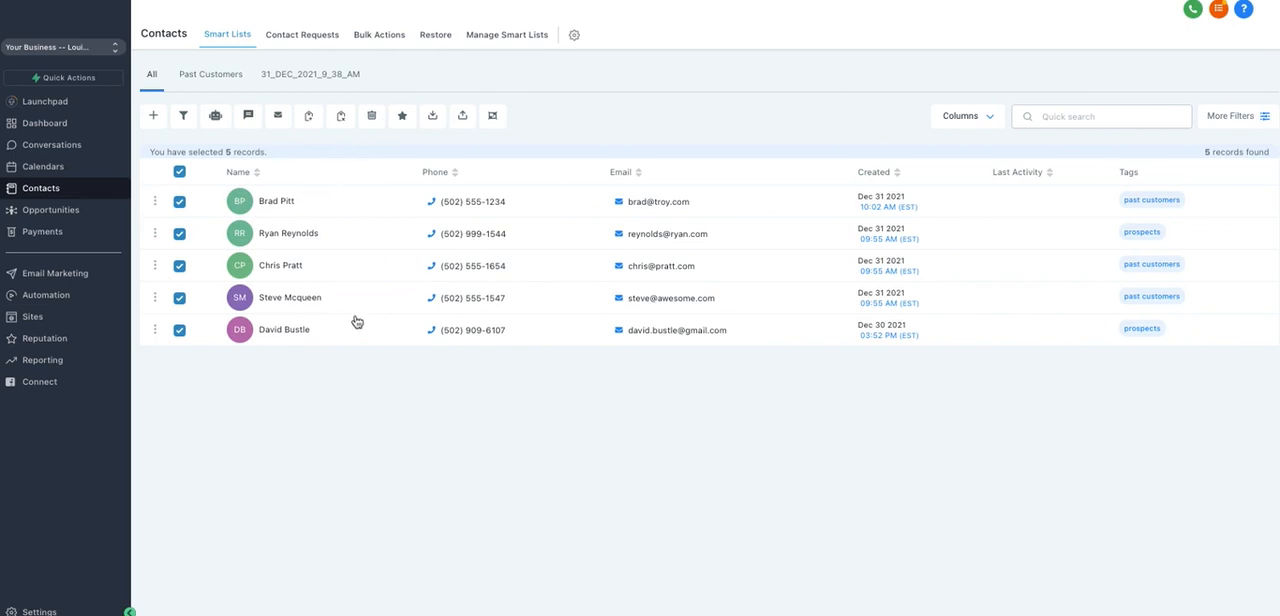
Step: Search the contacts for "prospects" and view the Add Tags form for the first match, closing it without adding tags
{"action": "left_click", "coordinate": [1076, 121]}
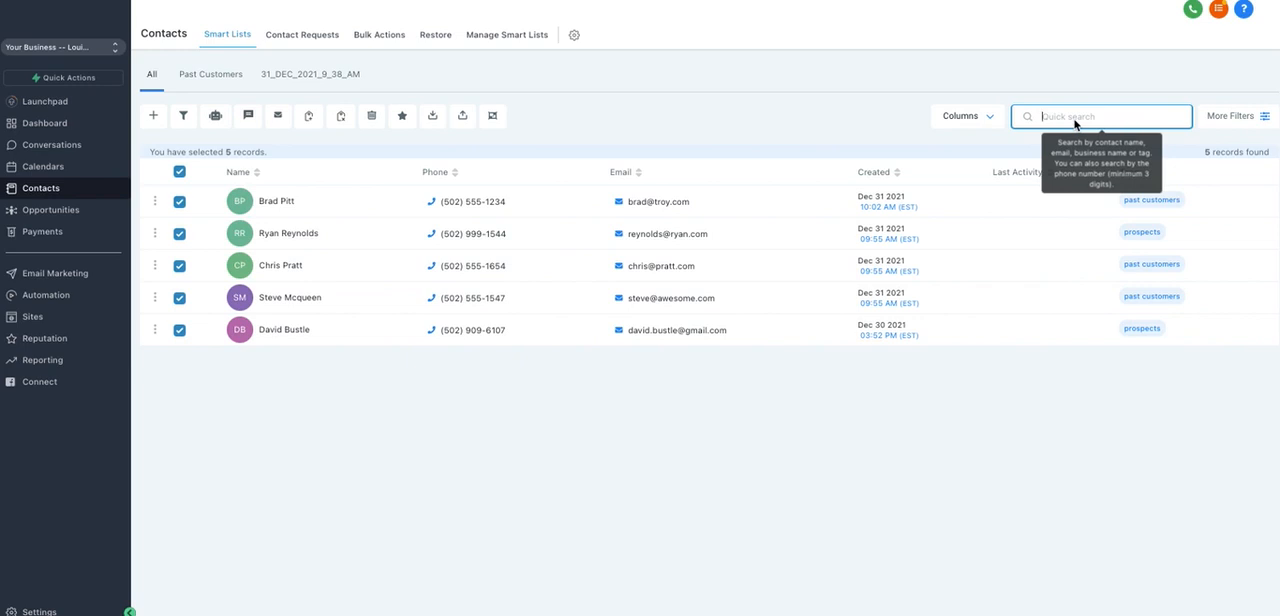
{"action": "type", "text": "prospects"}
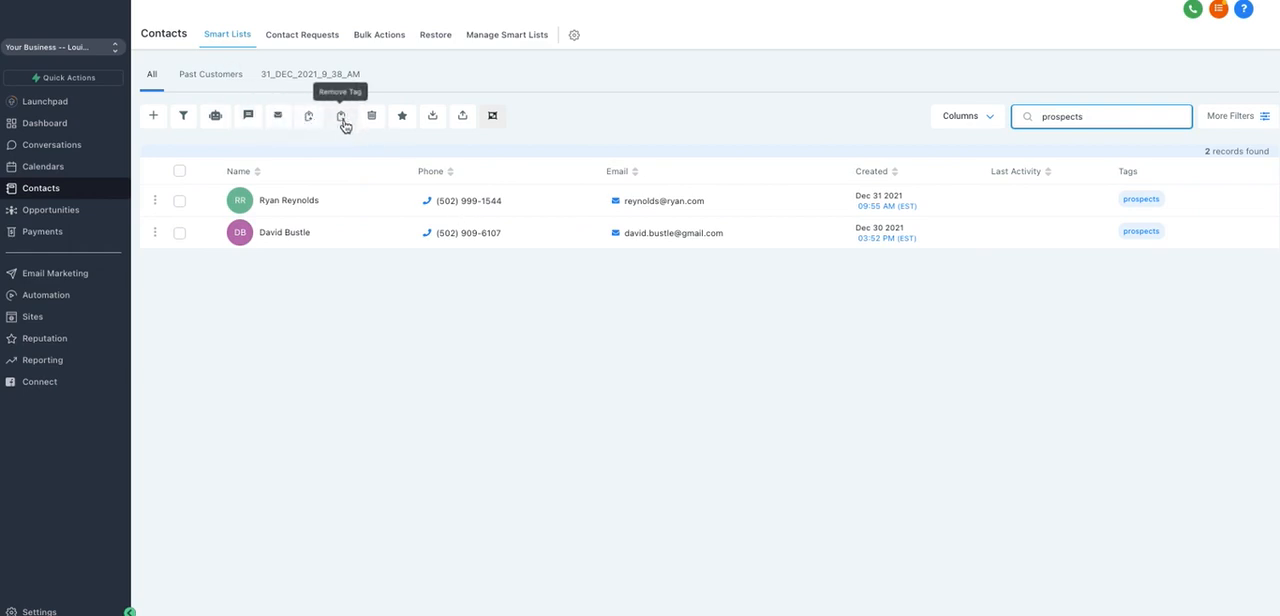
{"action": "left_click", "coordinate": [179, 202]}
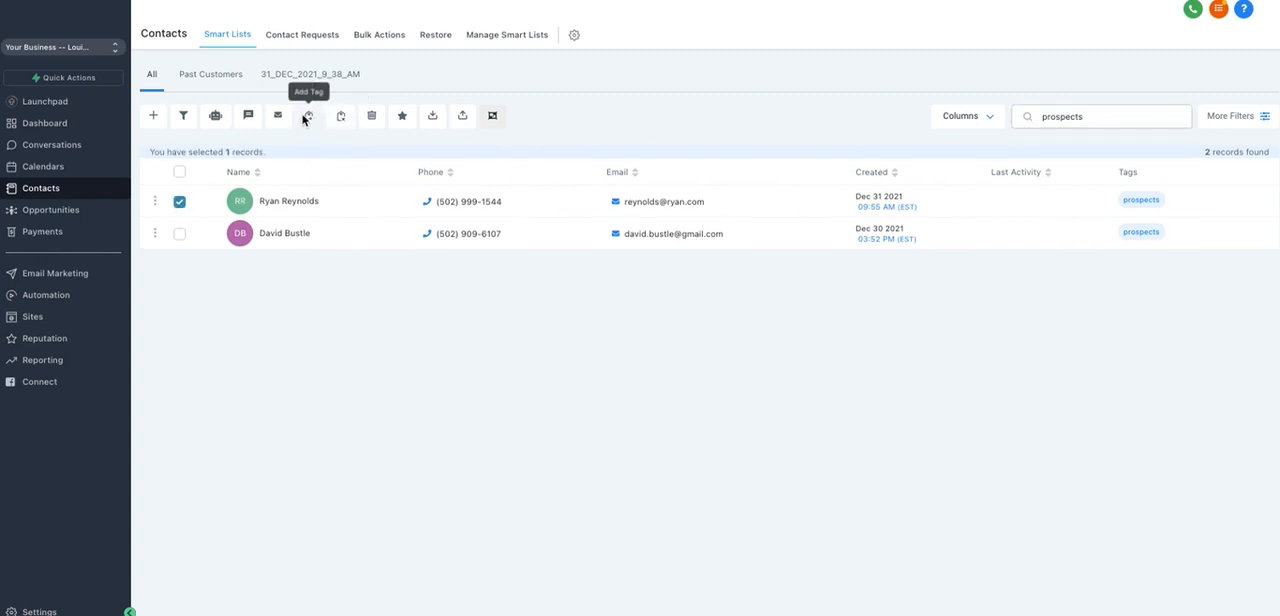
{"action": "left_click", "coordinate": [308, 116]}
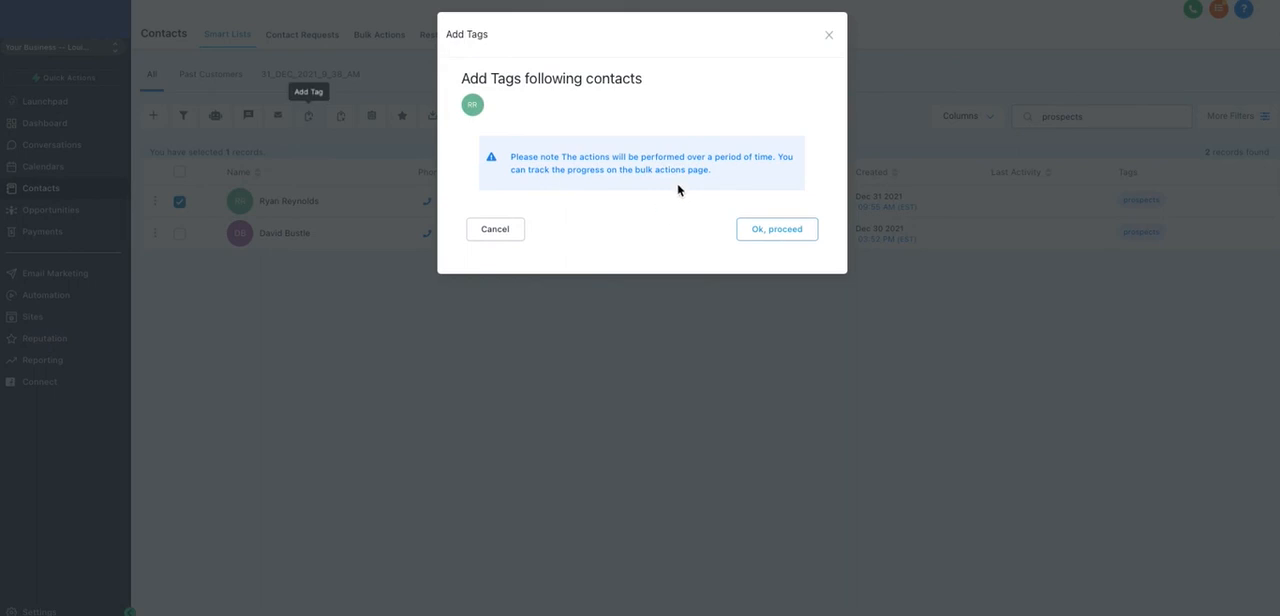
{"action": "left_click", "coordinate": [790, 229]}
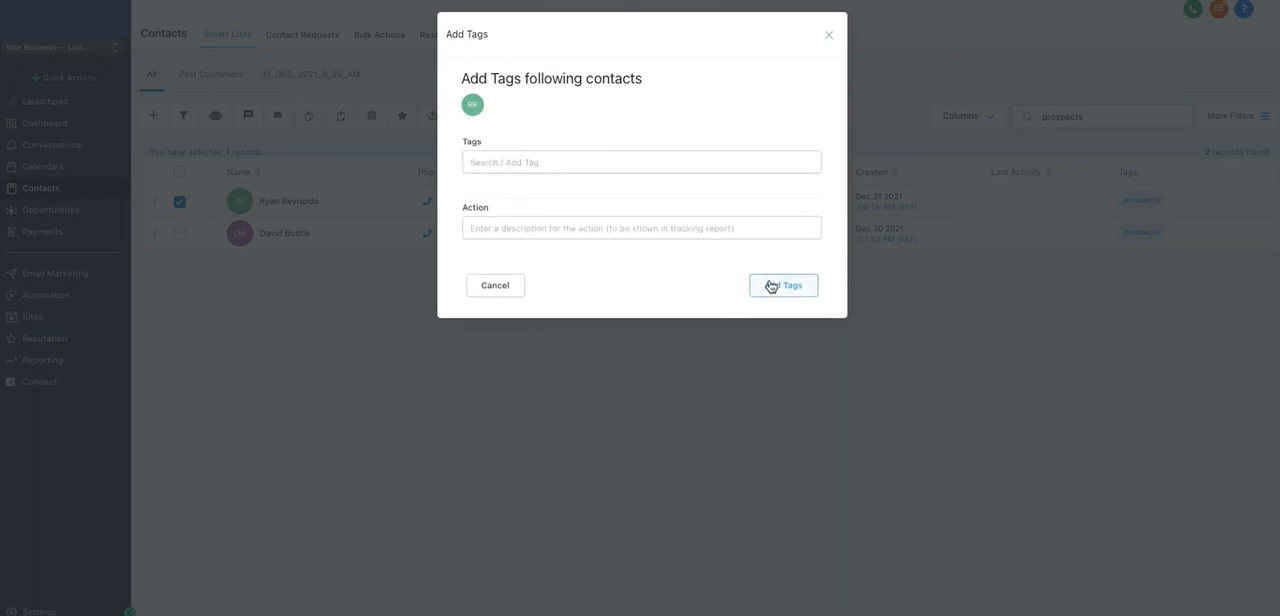
{"action": "left_click", "coordinate": [832, 35]}
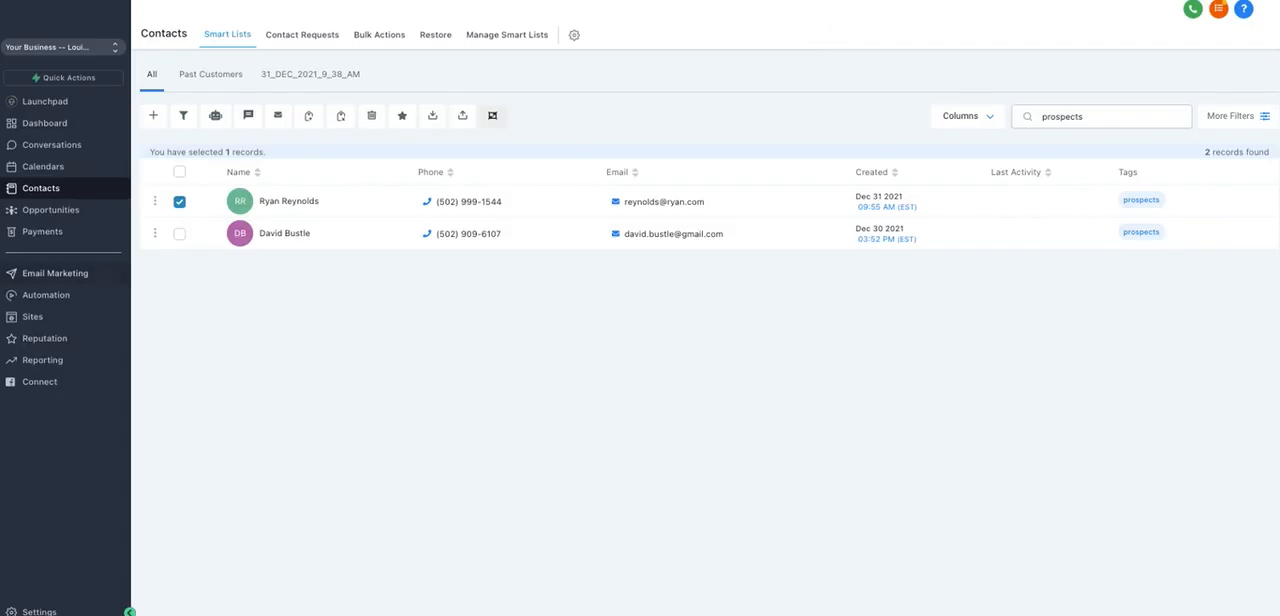
Step: Select both prospects and view the Remove Tags dialog, closing it without proceeding
{"action": "left_click", "coordinate": [179, 236]}
{"action": "left_click", "coordinate": [179, 172]}
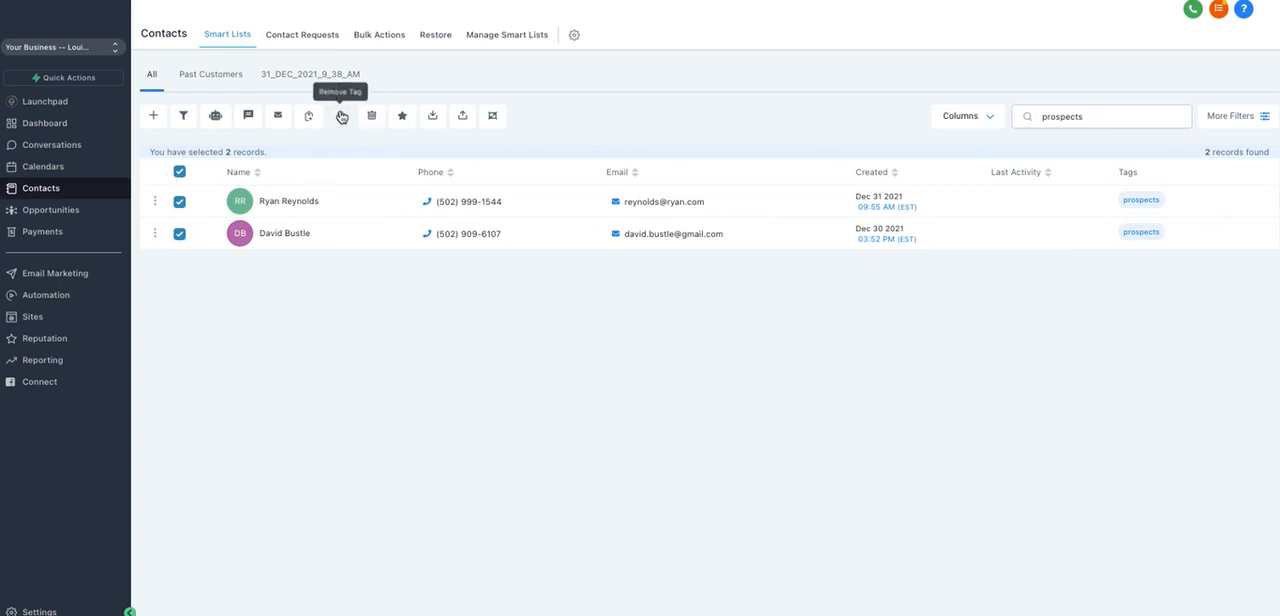
{"action": "left_click", "coordinate": [341, 117]}
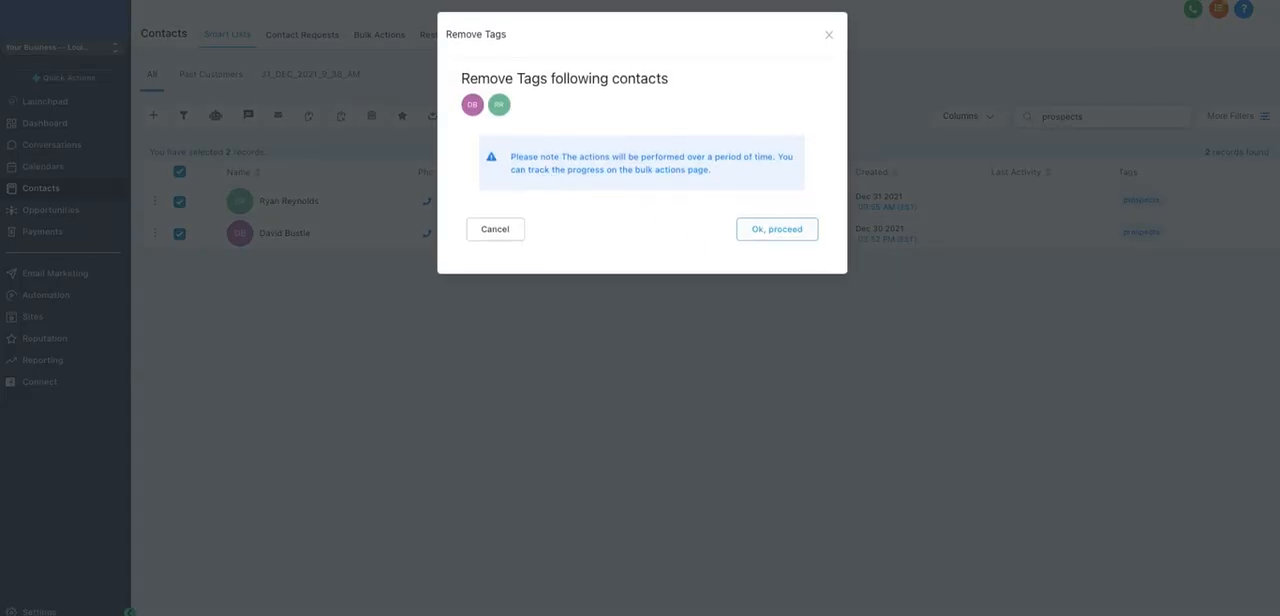
{"action": "left_click", "coordinate": [829, 36]}
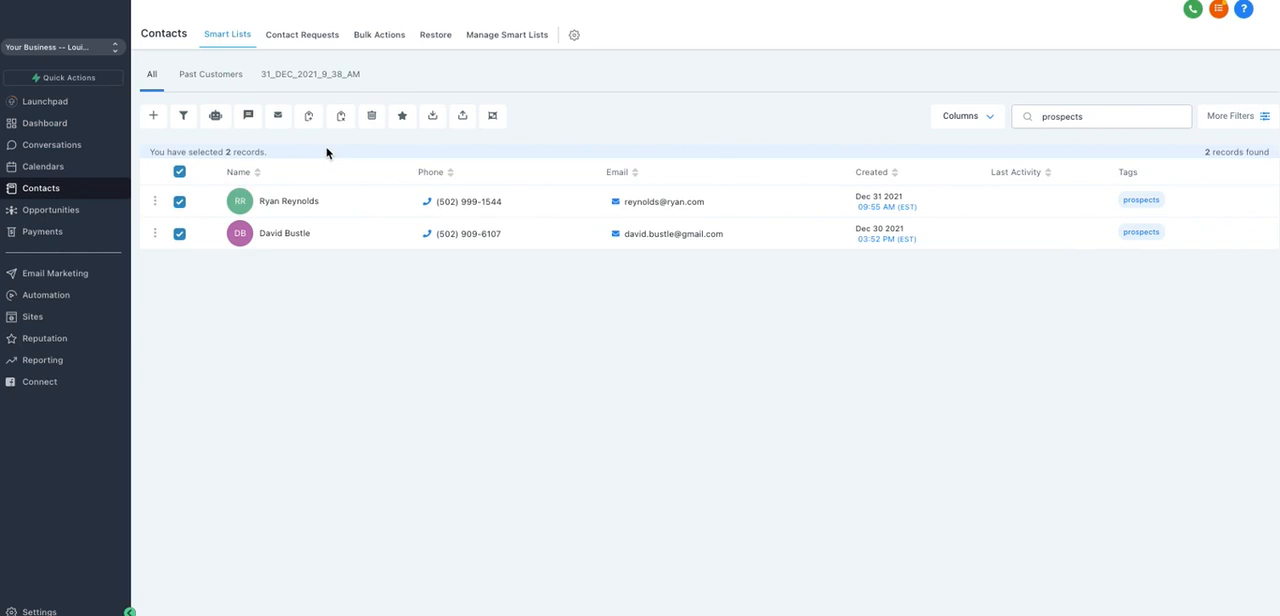
Step: Prepare a bulk review request for both prospects with the "SMS review request" option, and cancel it without sending
{"action": "left_click", "coordinate": [180, 203]}
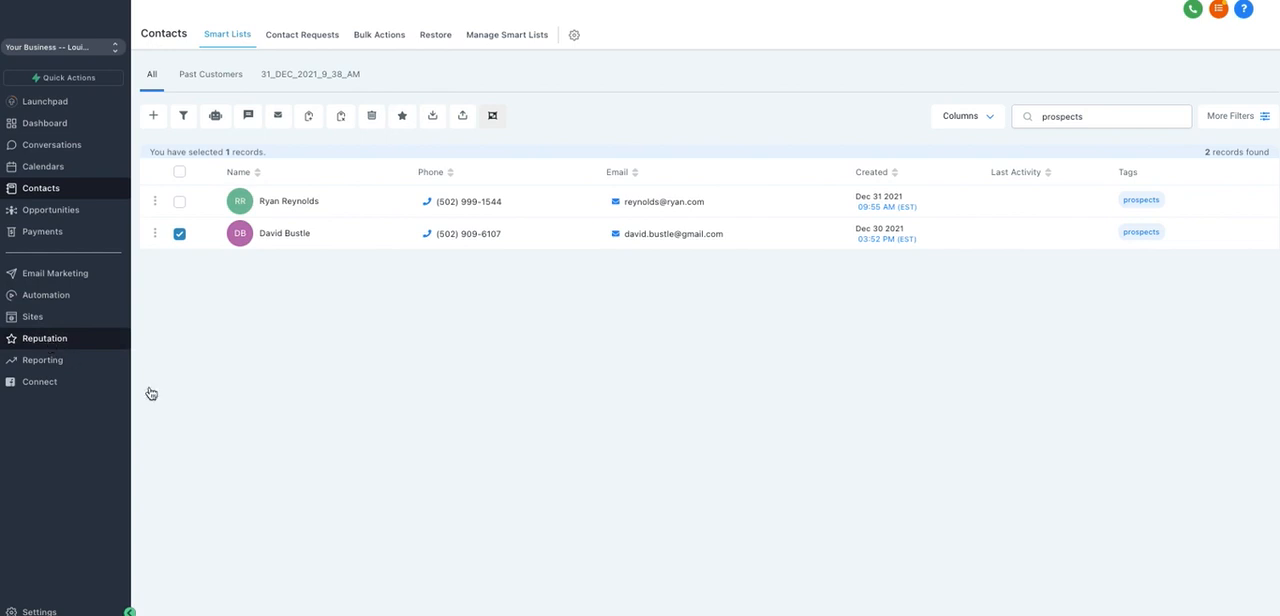
{"action": "left_click", "coordinate": [180, 203]}
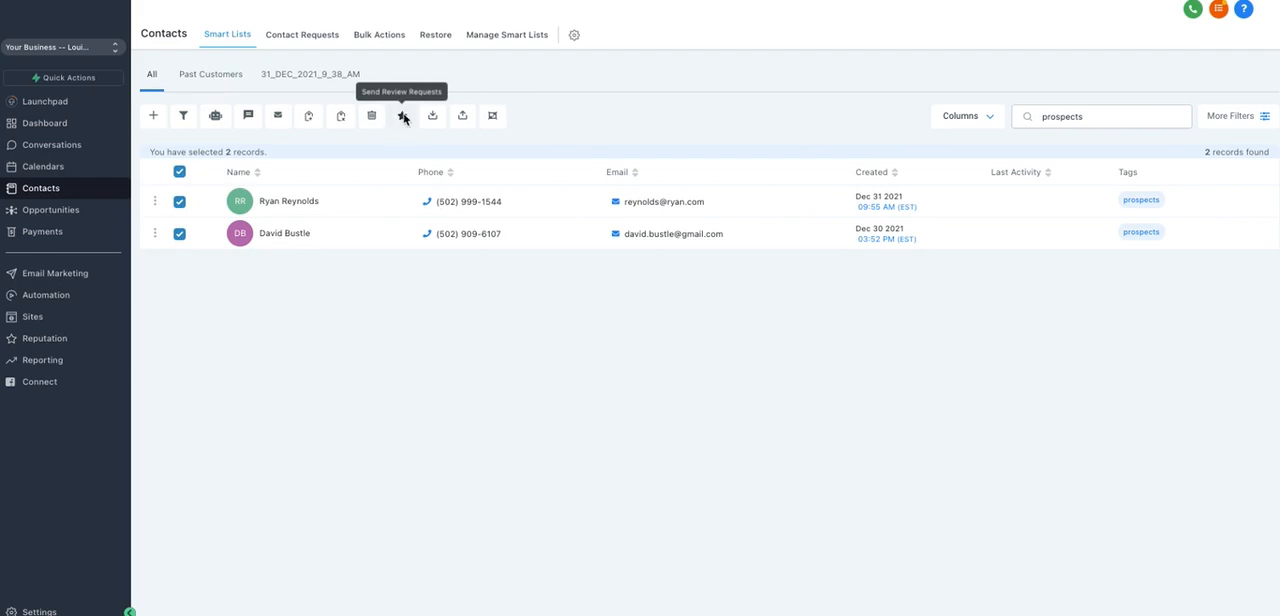
{"action": "left_click", "coordinate": [403, 117]}
{"action": "left_click", "coordinate": [765, 232]}
{"action": "left_click", "coordinate": [514, 168]}
{"action": "left_click", "coordinate": [514, 188]}
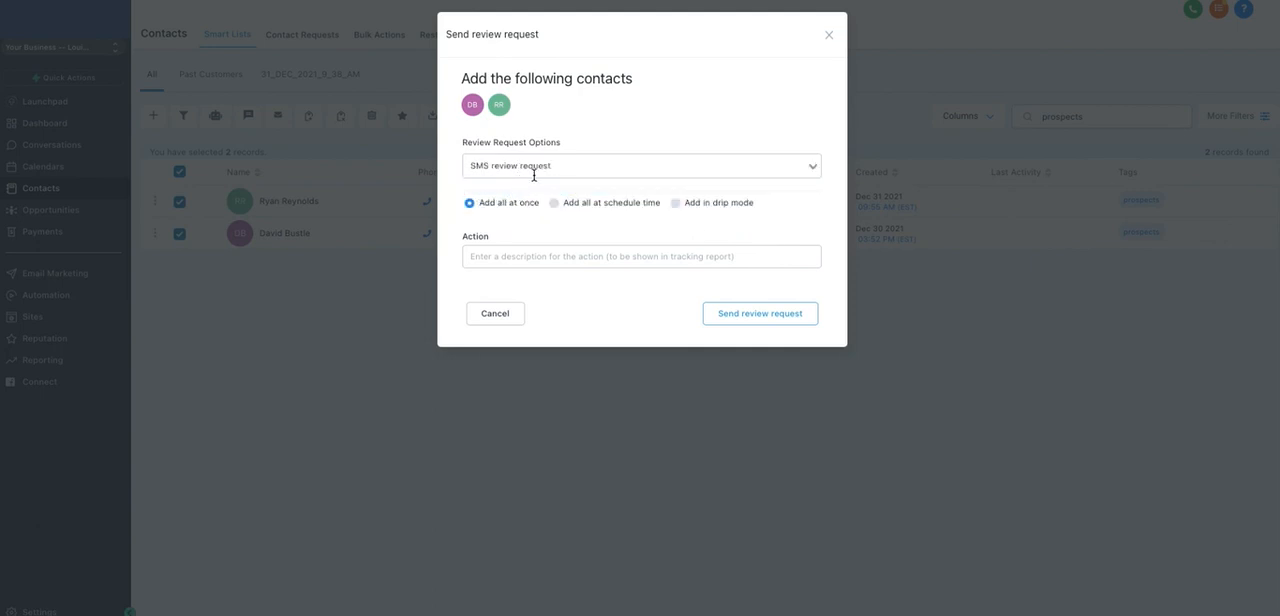
{"action": "left_click", "coordinate": [495, 313]}
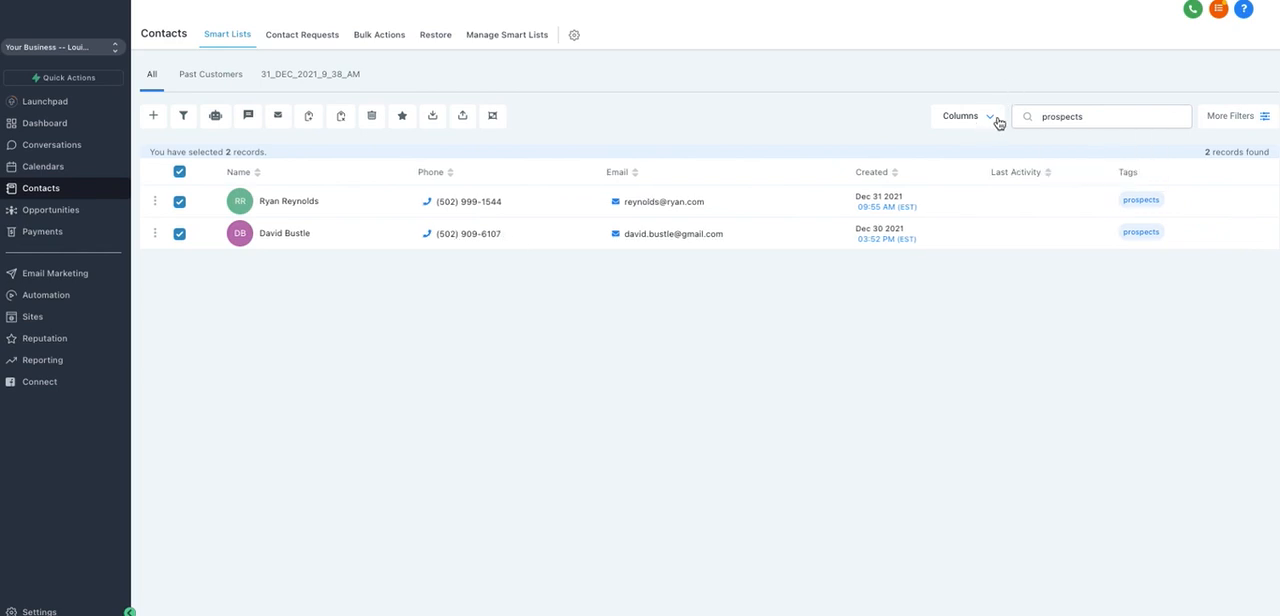
Step: Search the contacts by a contact's first name, and replace that search with "Past customer"
{"action": "double_click", "coordinate": [1092, 116]}
{"action": "key", "text": "BackSpace"}
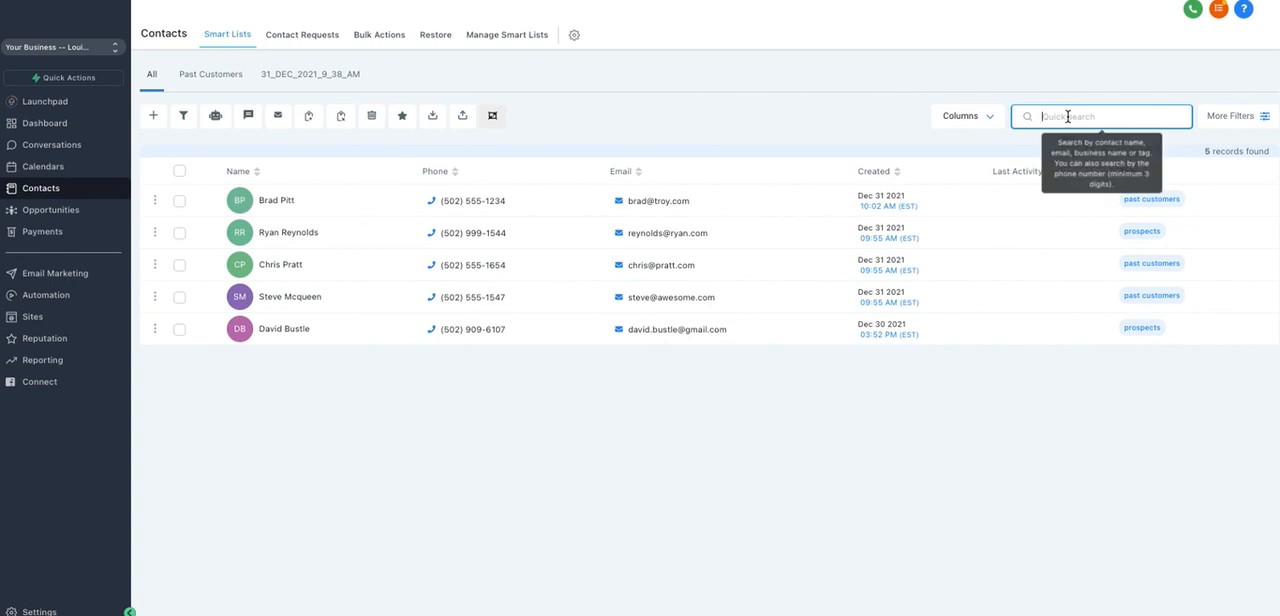
{"action": "type", "text": "Chris"}
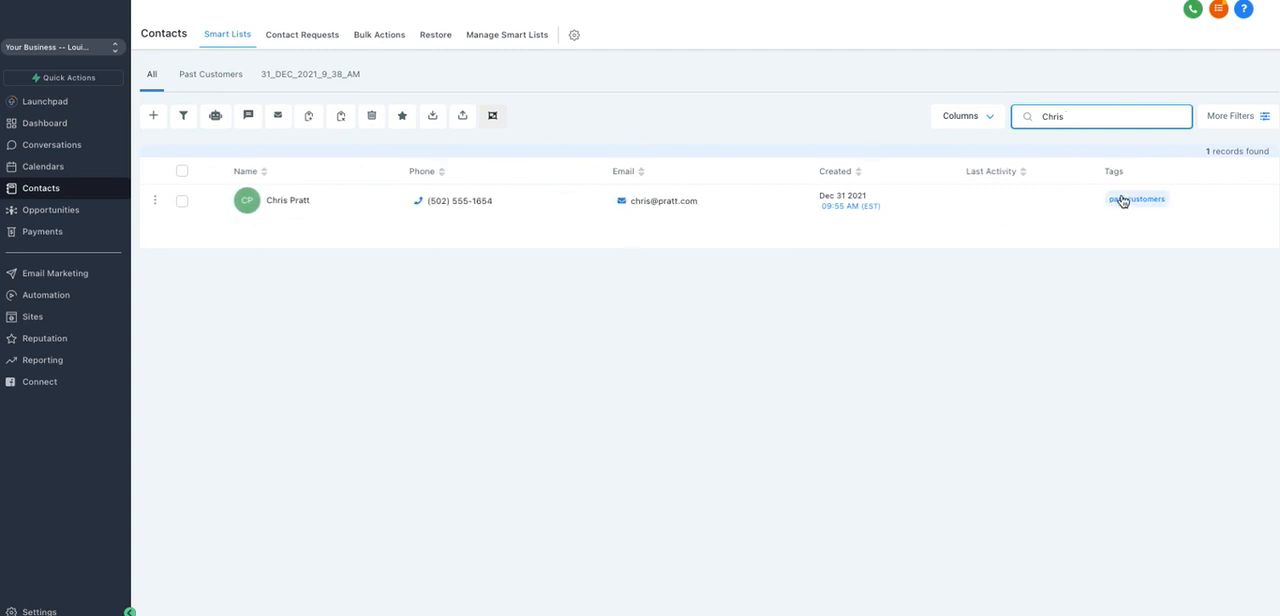
{"action": "double_click", "coordinate": [1089, 115]}
{"action": "type", "text": "P"}
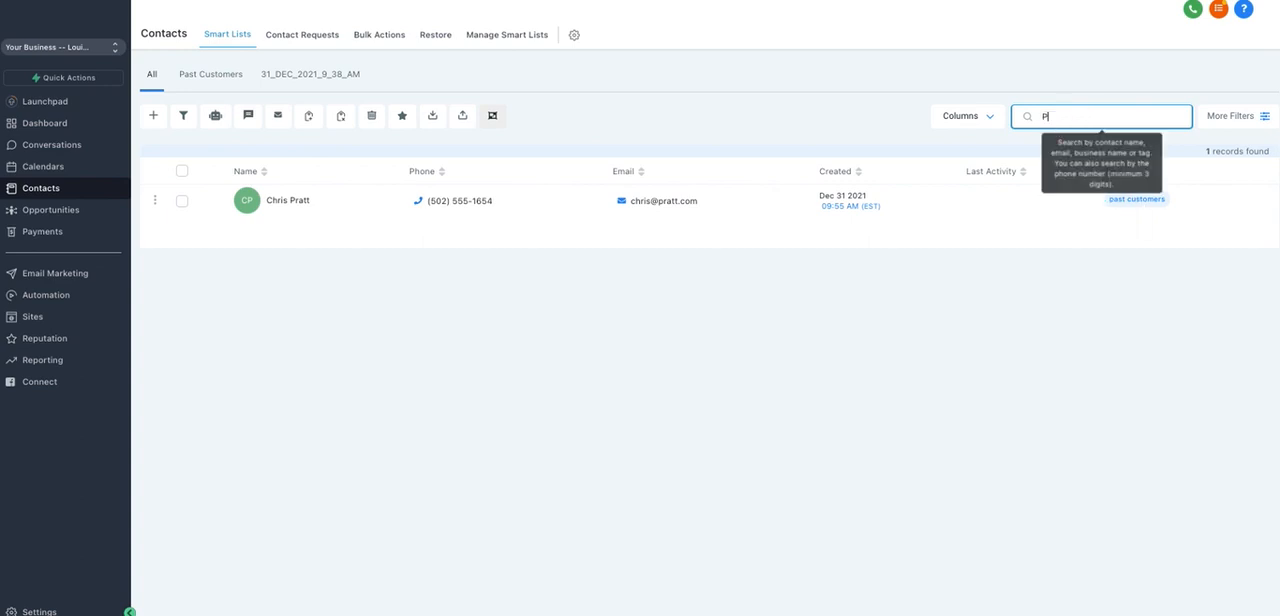
{"action": "type", "text": "ast customer"}
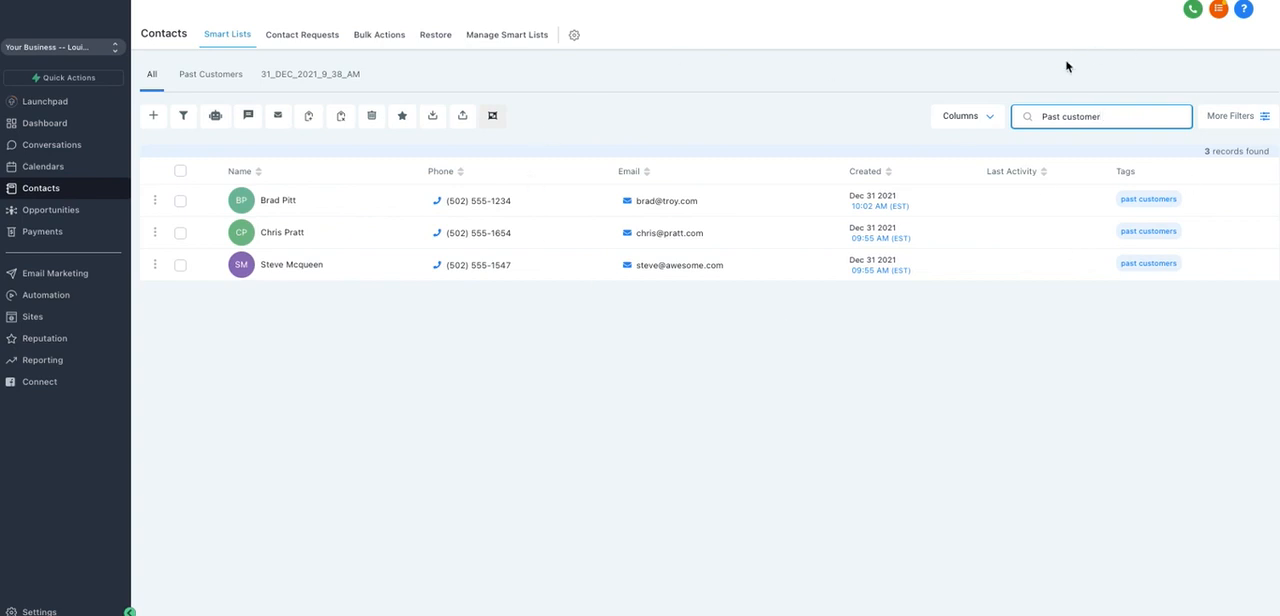
Step: Open the first matching contact's record and view its details and Contact Type options, keeping the type as Lead
{"action": "left_click", "coordinate": [274, 203]}
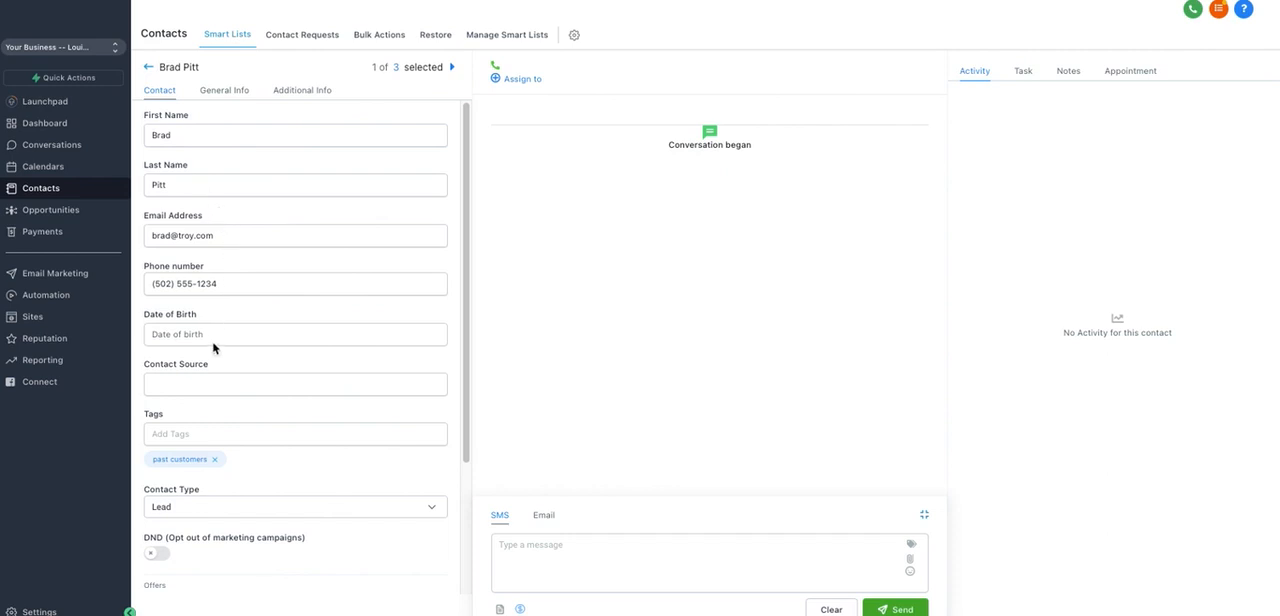
{"action": "scroll", "coordinate": [270, 312], "scroll_direction": "down", "scroll_amount": 4}
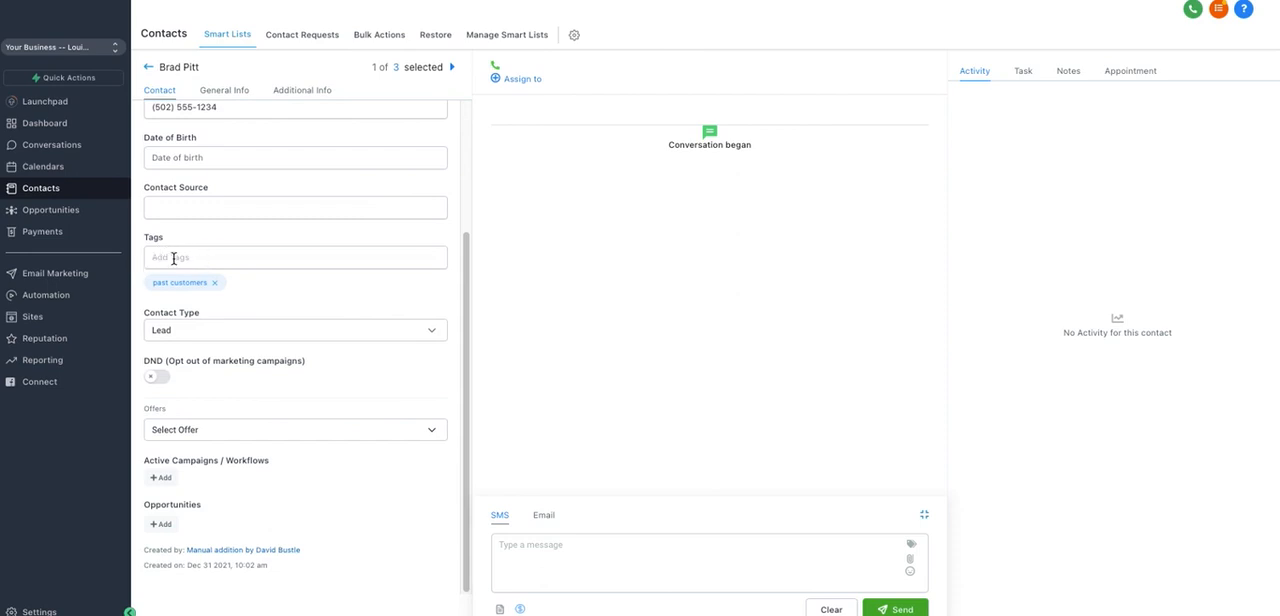
{"action": "left_click", "coordinate": [207, 331]}
{"action": "left_click", "coordinate": [261, 336]}
Step: View the form for adding the contact to a campaign or workflow, close it, and view the contact's general and additional info
{"action": "left_click", "coordinate": [162, 477]}
{"action": "left_click", "coordinate": [829, 35]}
{"action": "left_click", "coordinate": [220, 91]}
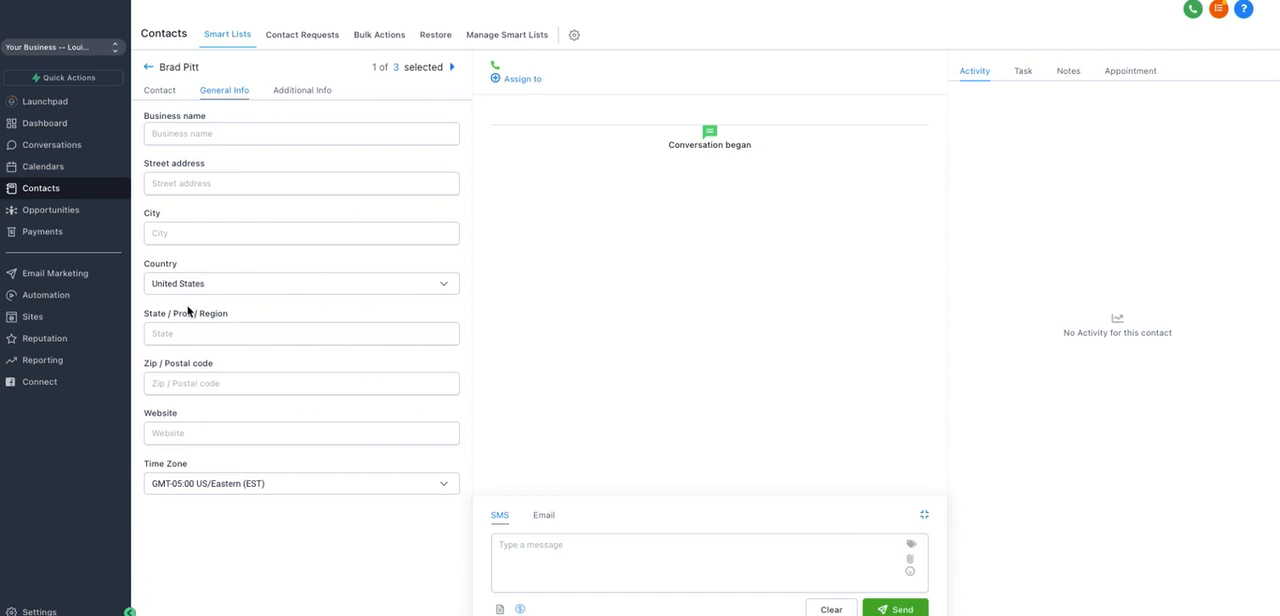
{"action": "left_click", "coordinate": [301, 92]}
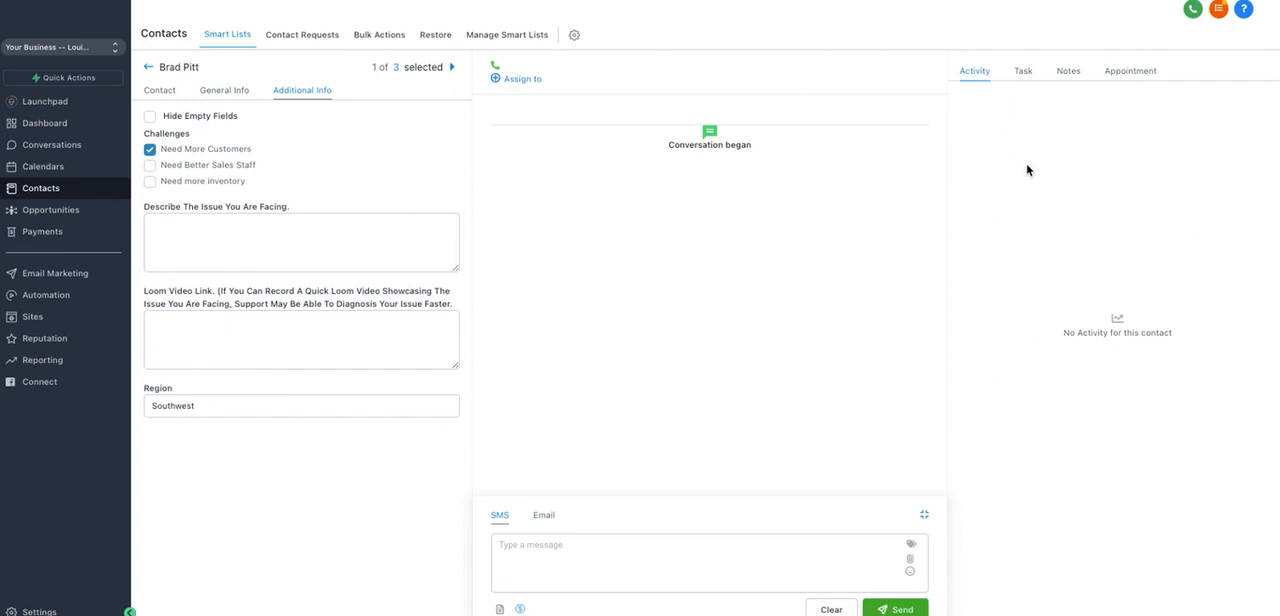
Step: Draft a new task for the contact with a title about calling for lunch and a description about following up on going to lunch
{"action": "left_click", "coordinate": [1026, 72]}
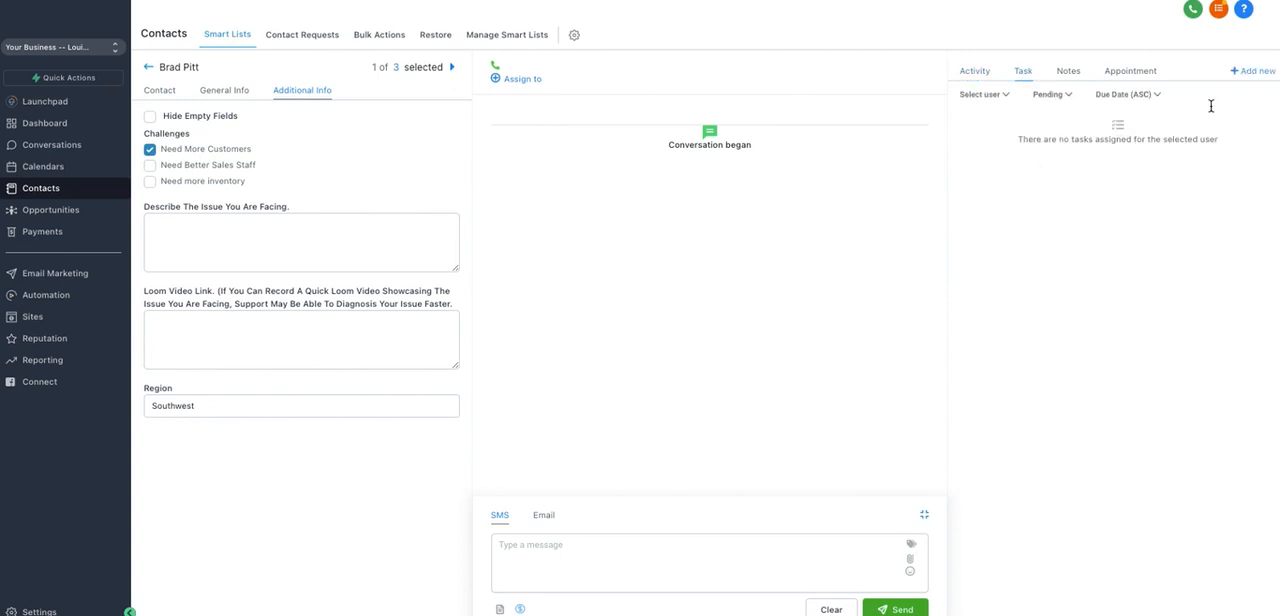
{"action": "left_click", "coordinate": [1250, 71]}
{"action": "left_click", "coordinate": [1040, 116]}
{"action": "type", "text": "Call Brad for lunch"}
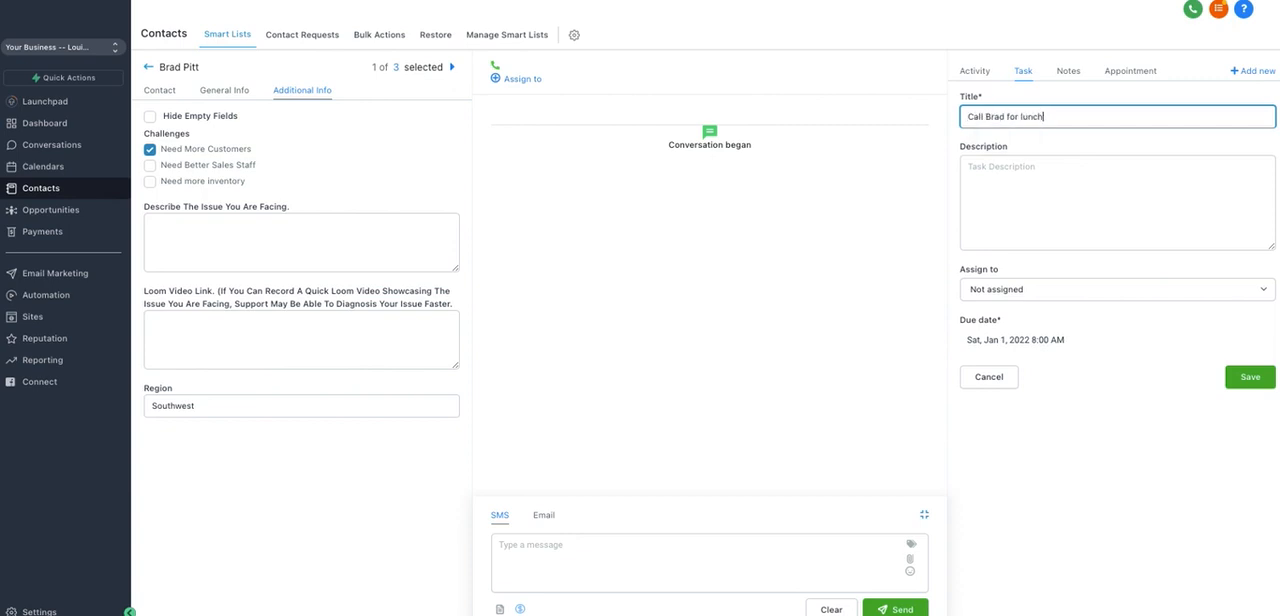
{"action": "left_click", "coordinate": [1004, 181]}
{"action": "type", "text": "Need to follow up wiu"}
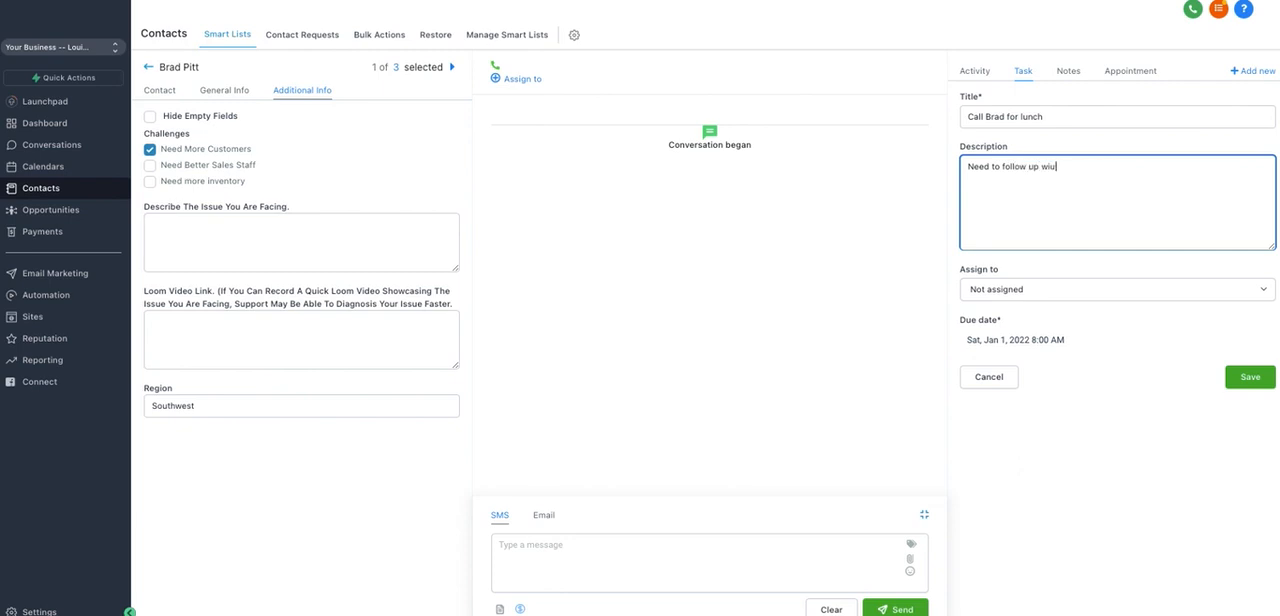
{"action": "key", "text": "BackSpace"}
{"action": "type", "text": "th brad about going to lunch."}
Step: View the draft task's due date picker and assignee options, keeping the default date and "Not assigned"
{"action": "left_click", "coordinate": [995, 345]}
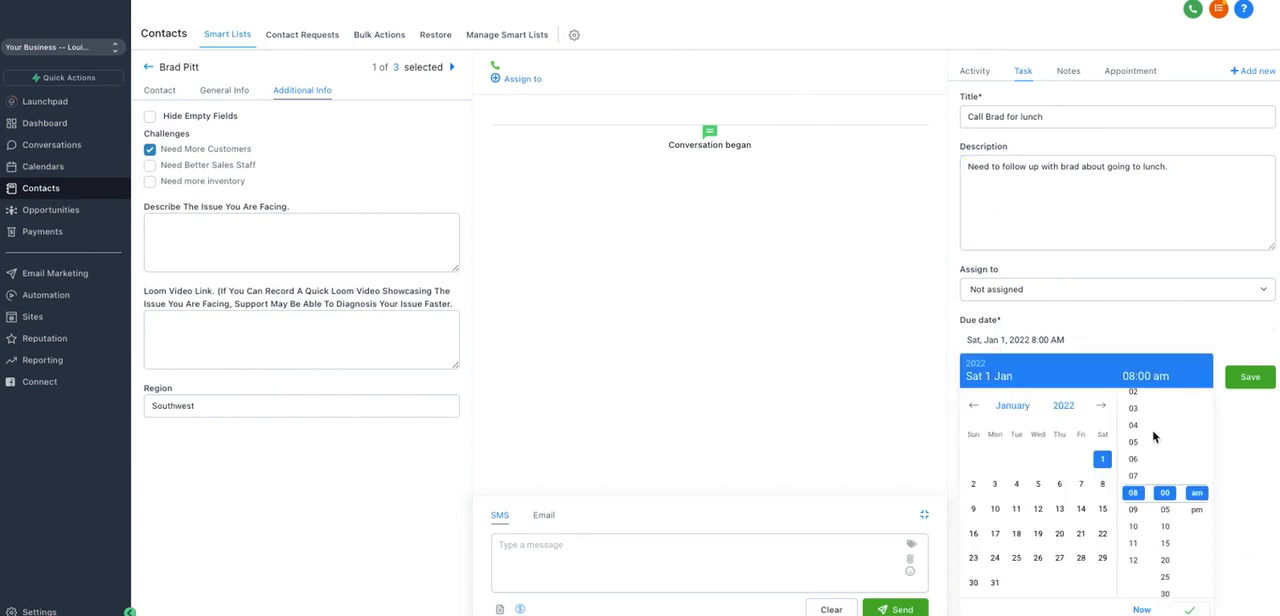
{"action": "left_click", "coordinate": [1094, 326]}
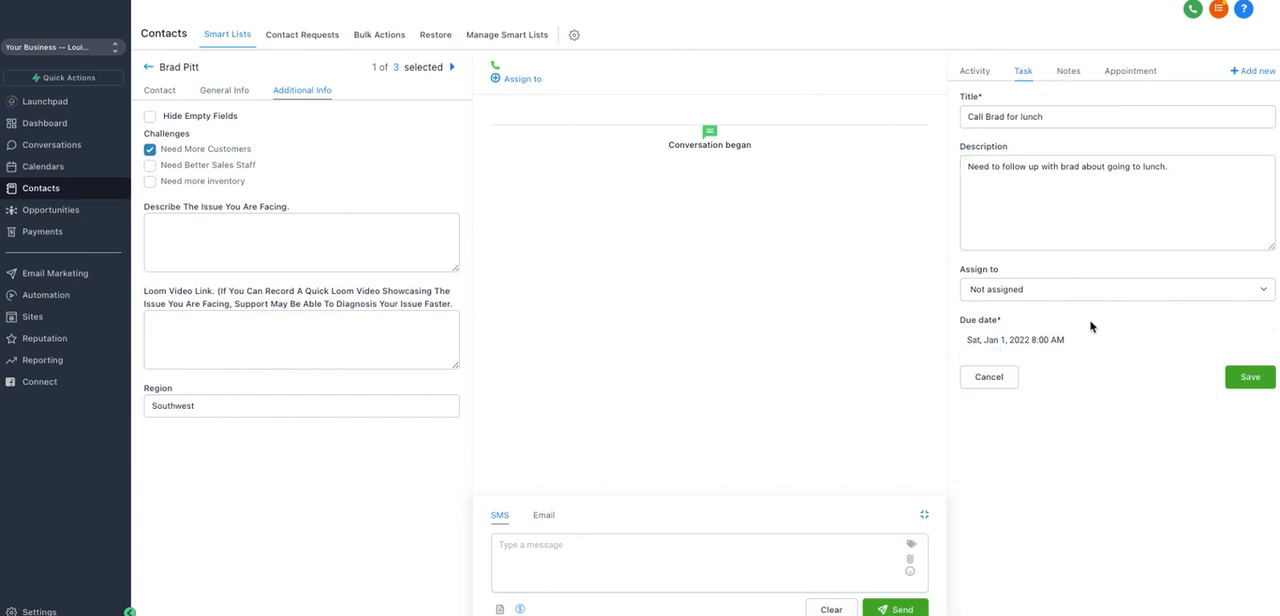
{"action": "left_click", "coordinate": [1017, 290]}
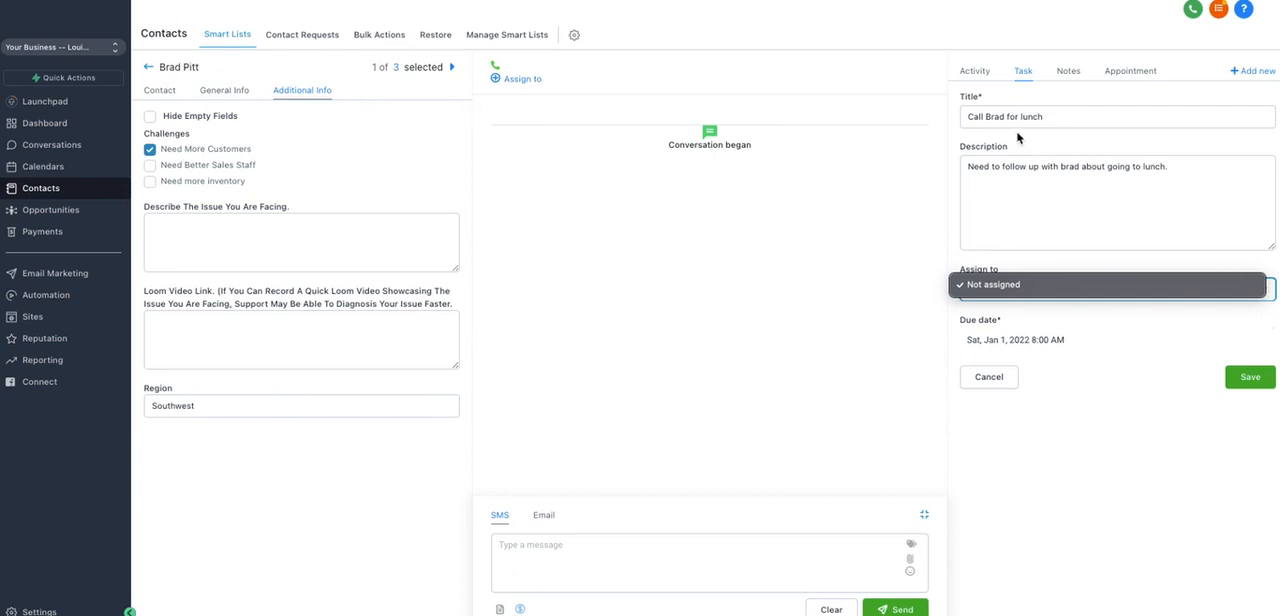
{"action": "left_click", "coordinate": [1038, 266]}
{"action": "left_click", "coordinate": [1010, 291]}
{"action": "left_click", "coordinate": [1004, 308]}
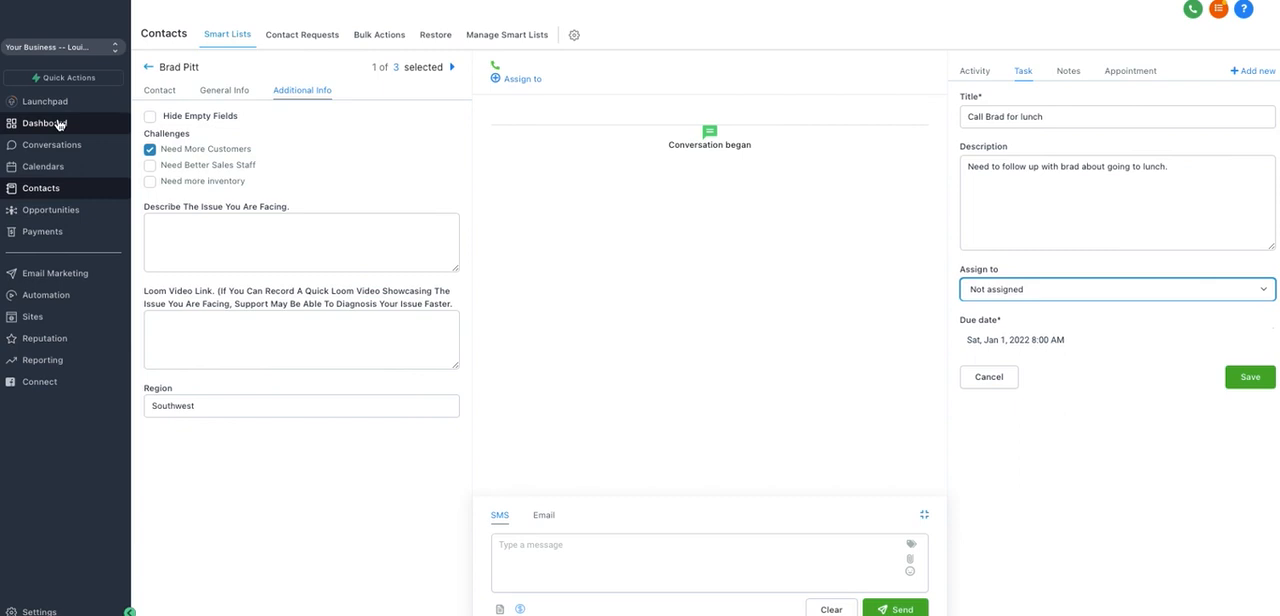
Step: View the contact's notes with a blank new note form, and leave it unsaved to view the contact's appointments
{"action": "left_click", "coordinate": [1066, 79]}
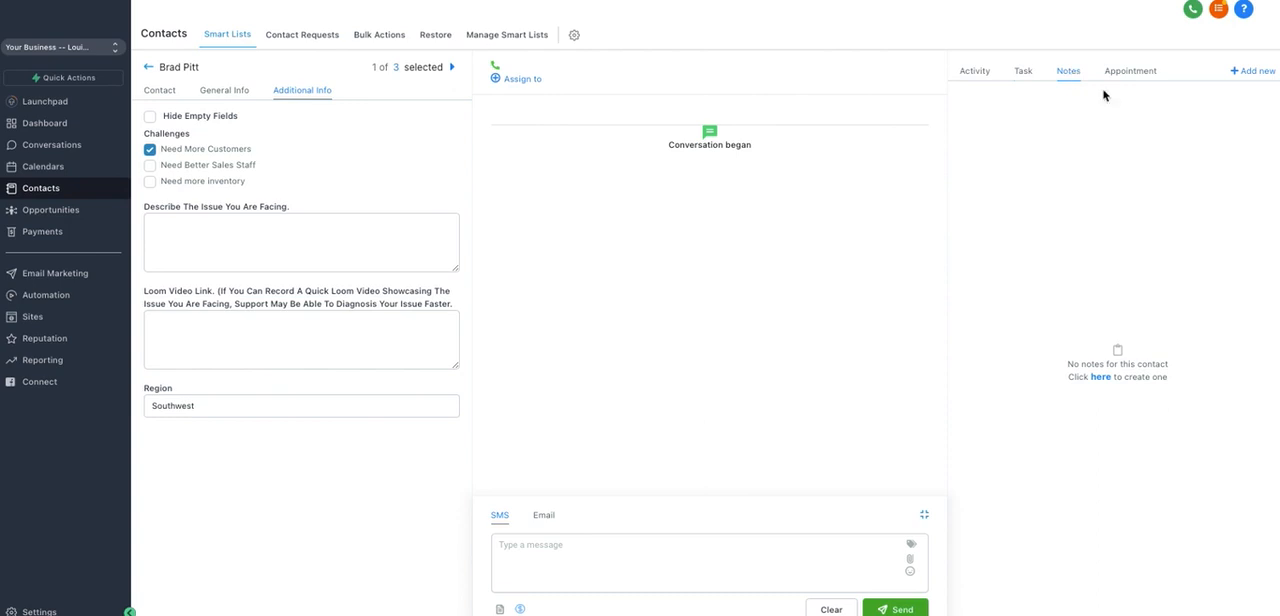
{"action": "left_click", "coordinate": [1265, 73]}
{"action": "left_click", "coordinate": [1080, 125]}
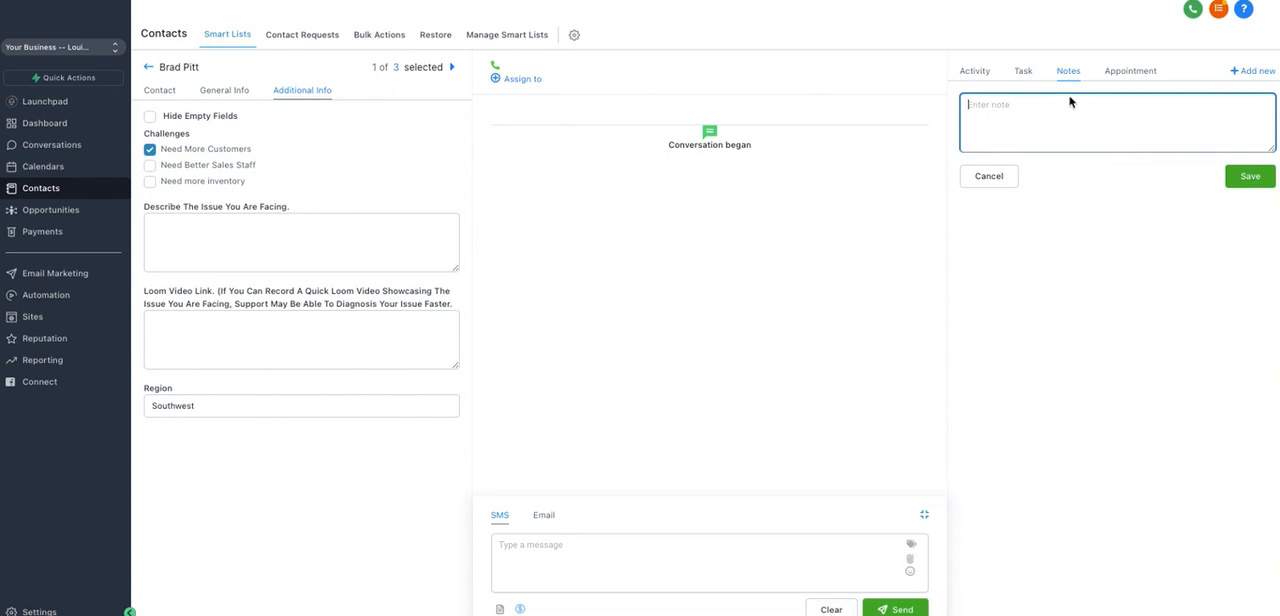
{"action": "left_click", "coordinate": [1138, 72]}
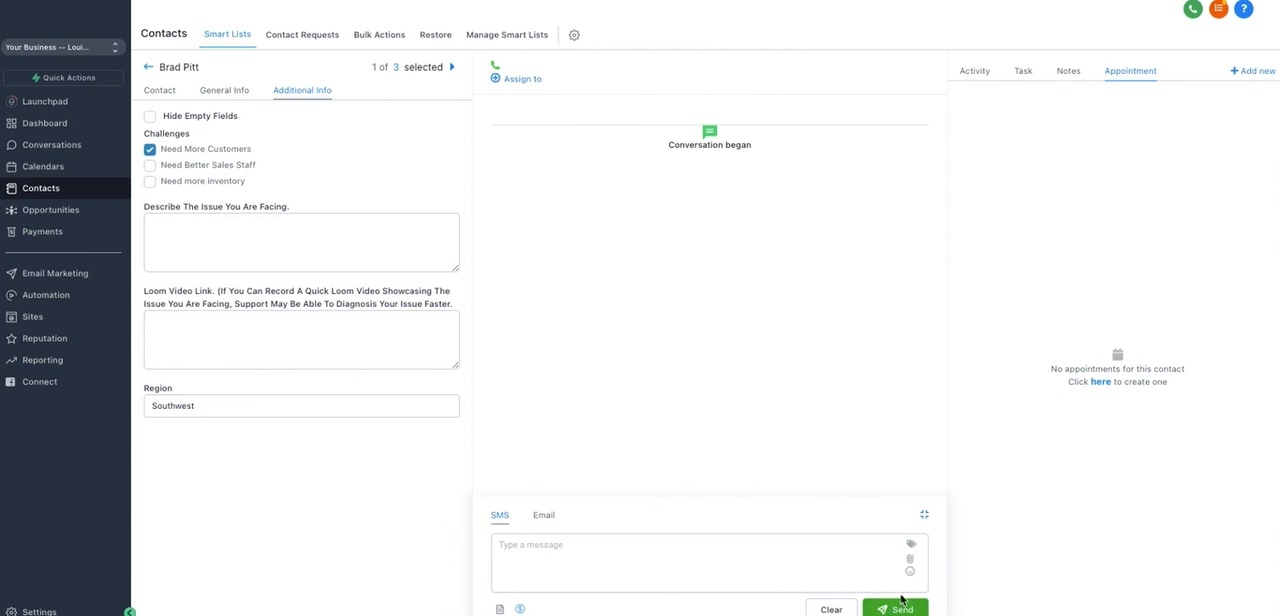
Step: View the contact's email composer and the SMS template picker, closing the picker without adding a template
{"action": "left_click", "coordinate": [549, 517]}
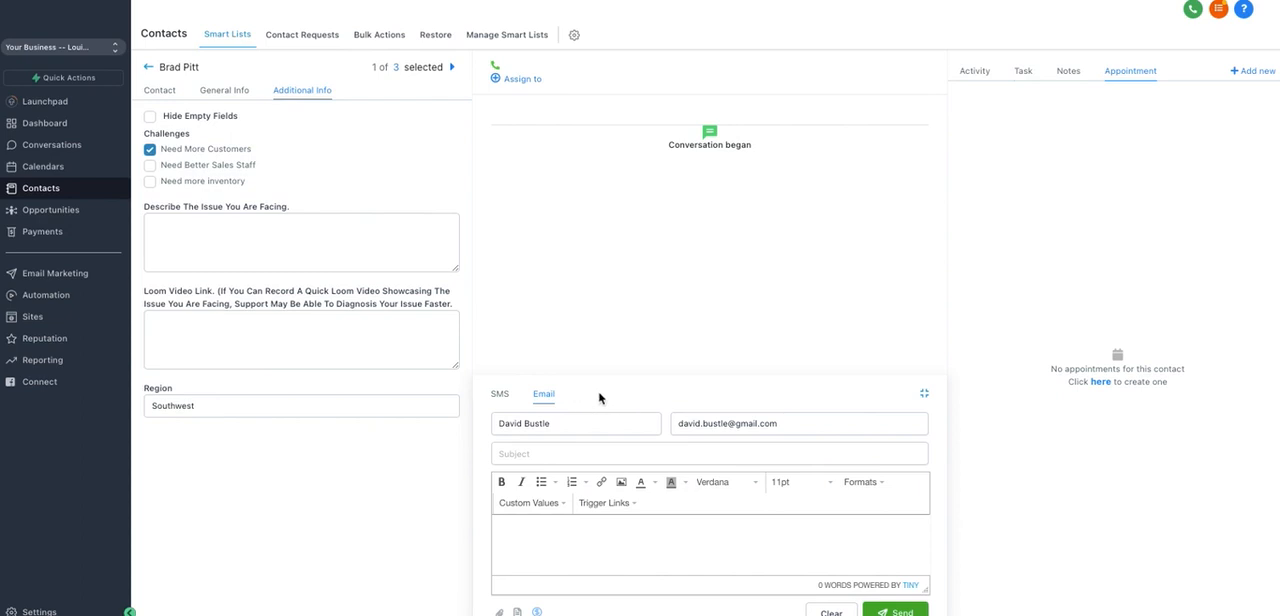
{"action": "left_click", "coordinate": [503, 398]}
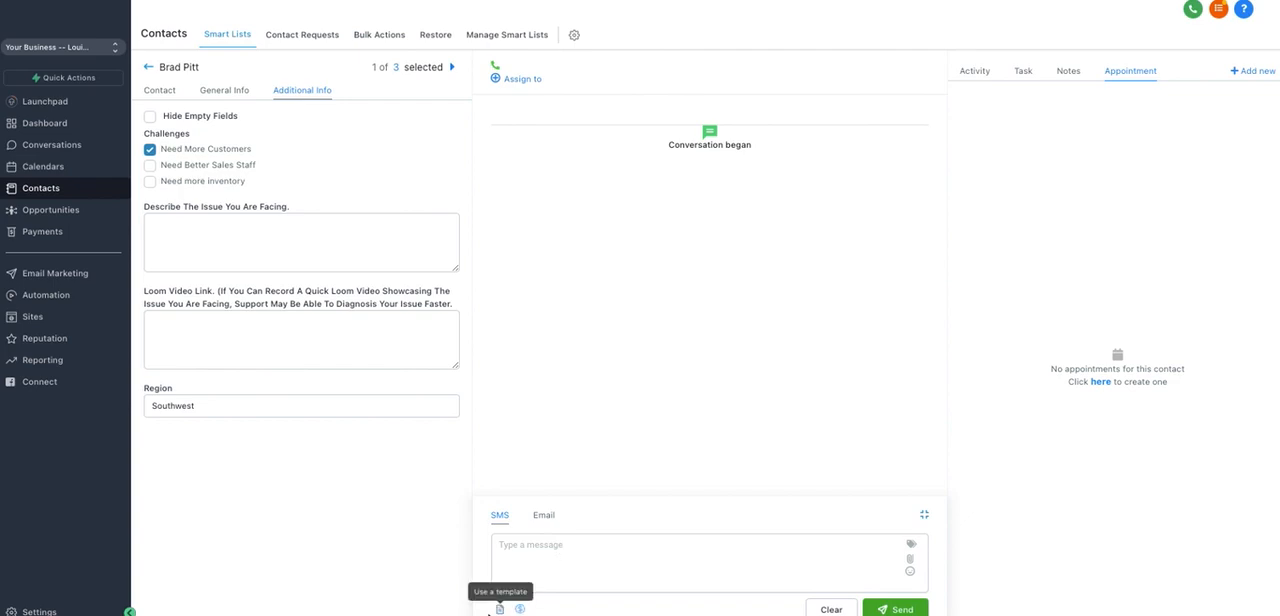
{"action": "left_click", "coordinate": [499, 608]}
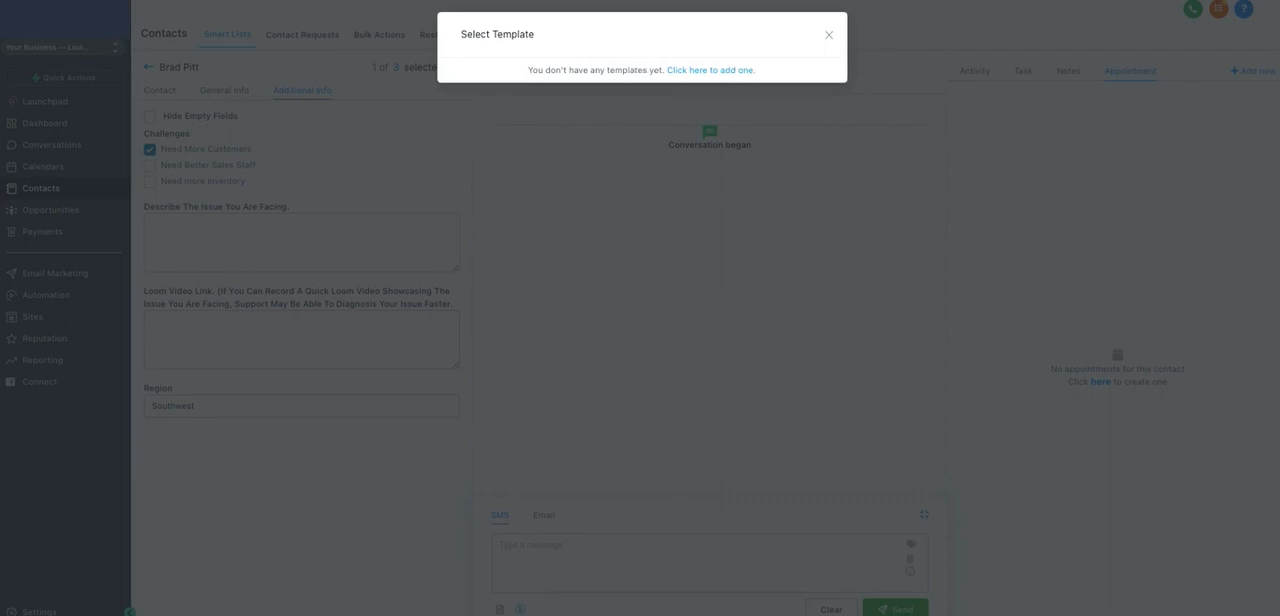
{"action": "left_click", "coordinate": [595, 530]}
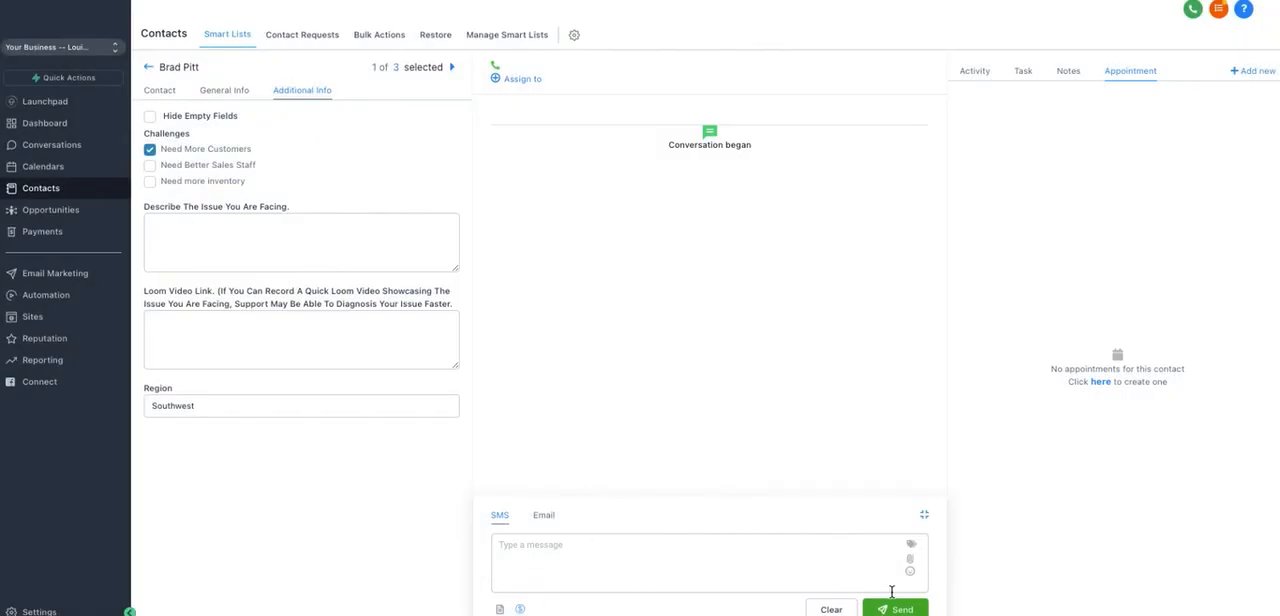